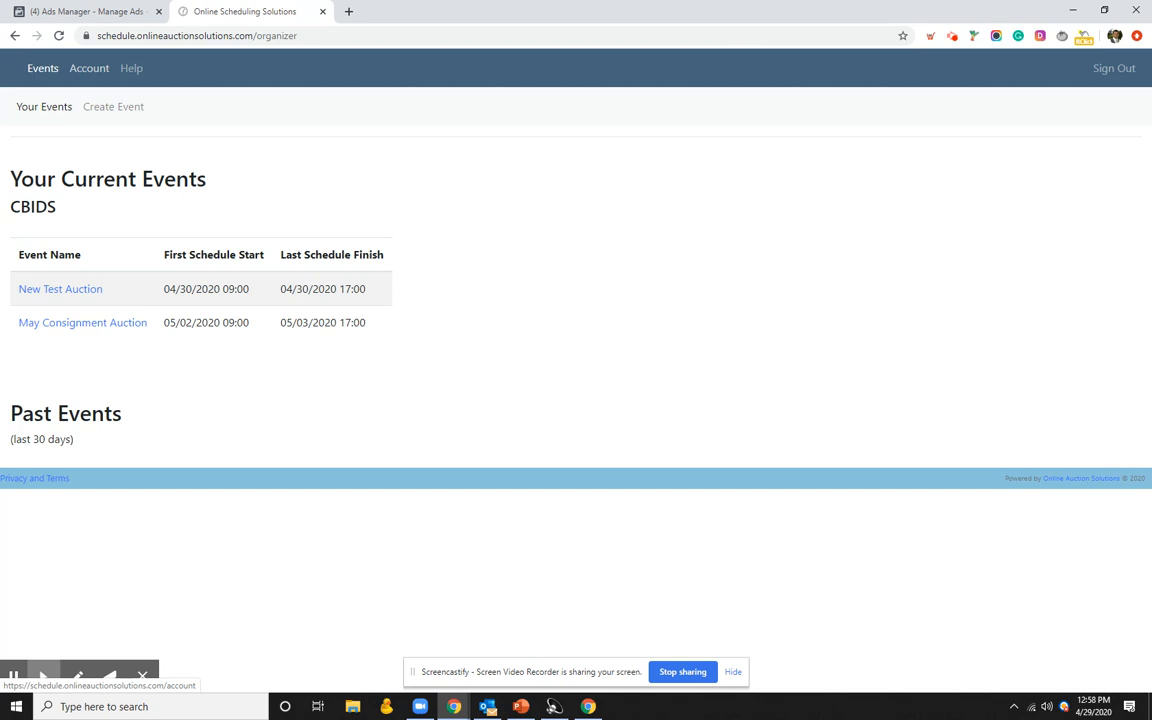
Step: Go from Account back to the events list and start a new event
click(90, 72)
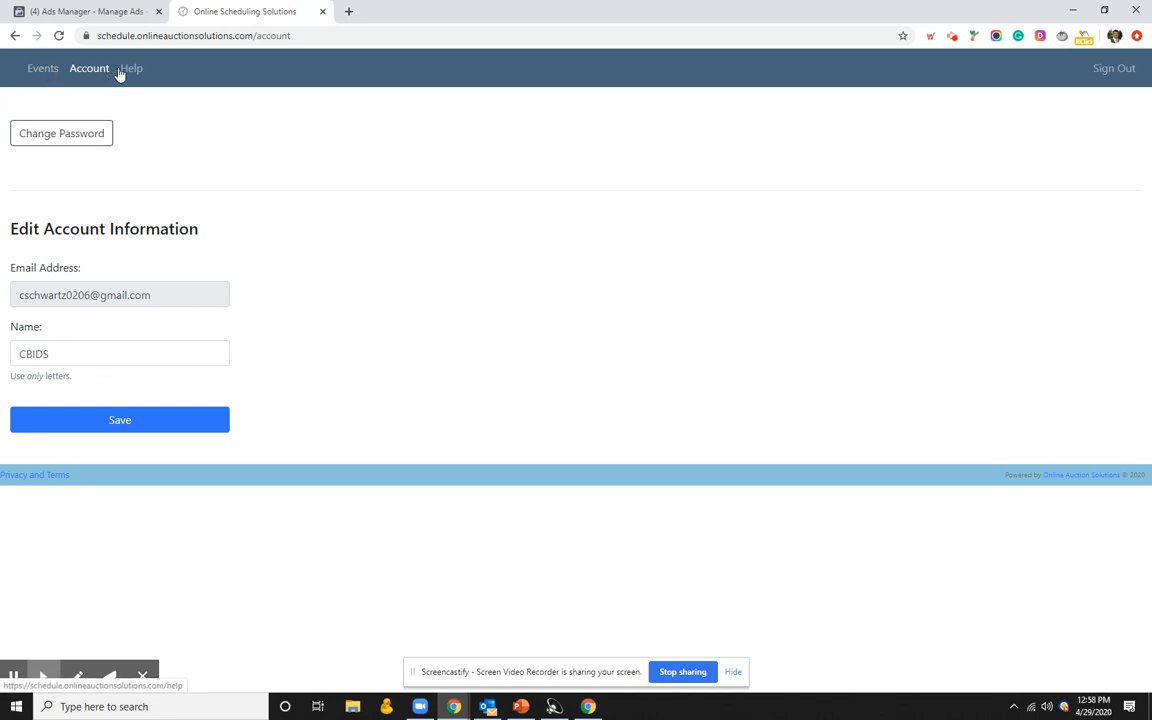
click(44, 70)
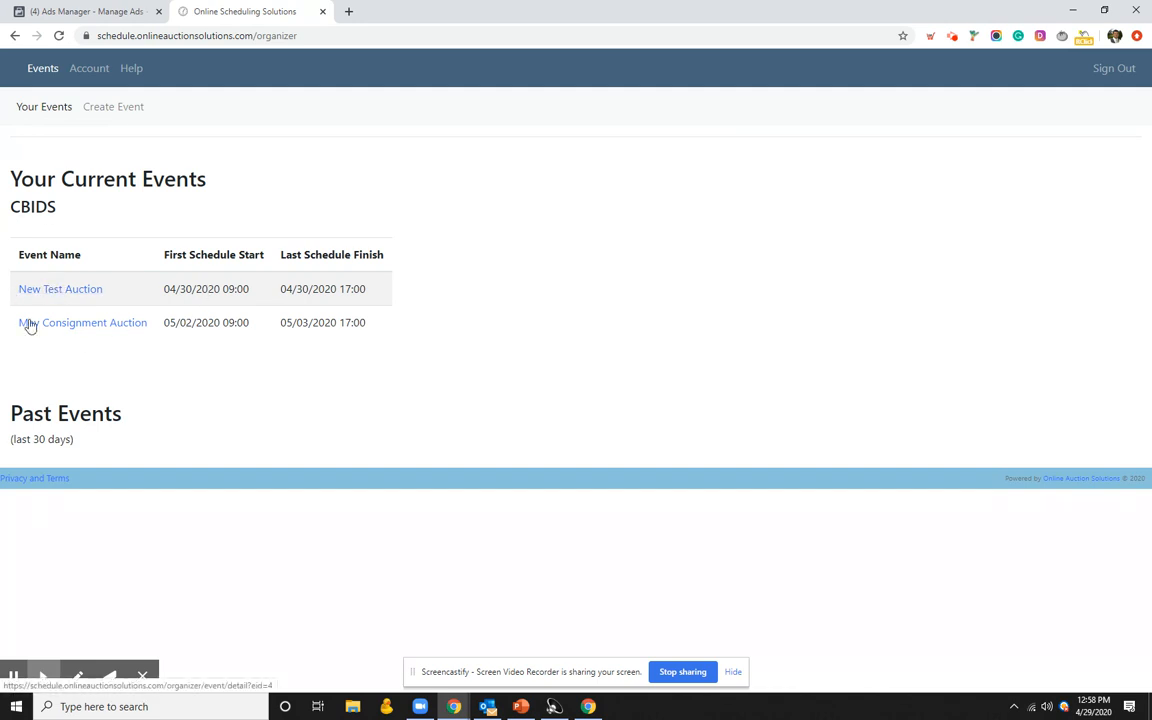
click(114, 108)
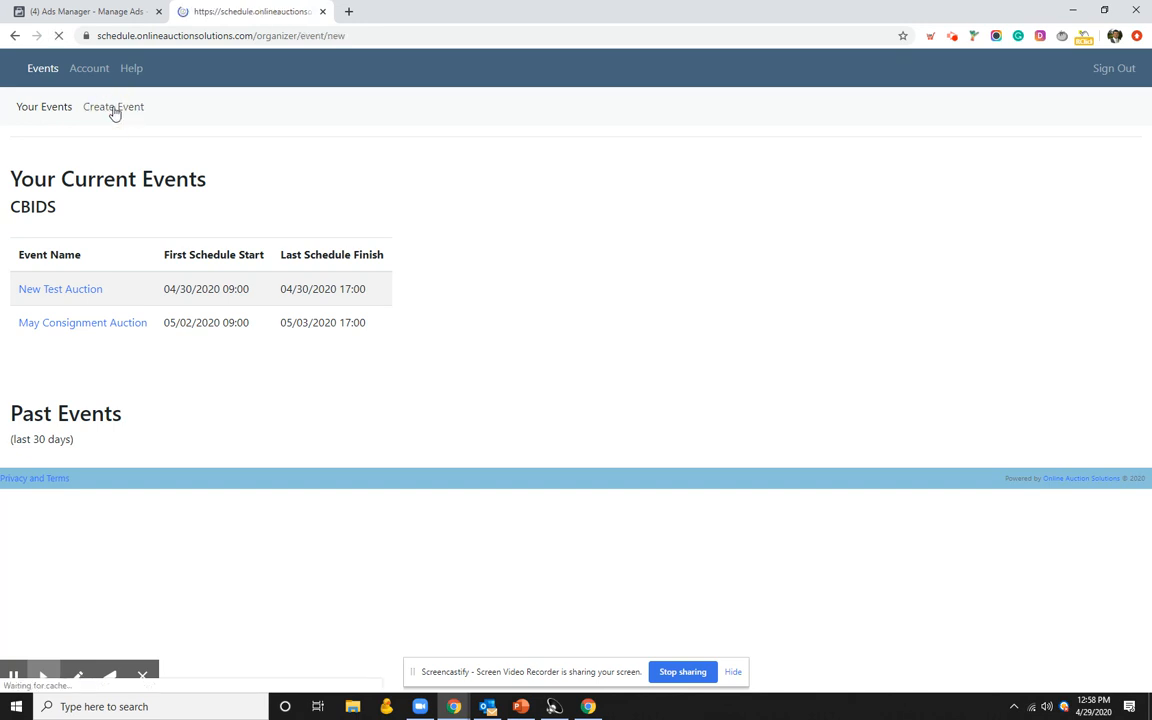
click(127, 252)
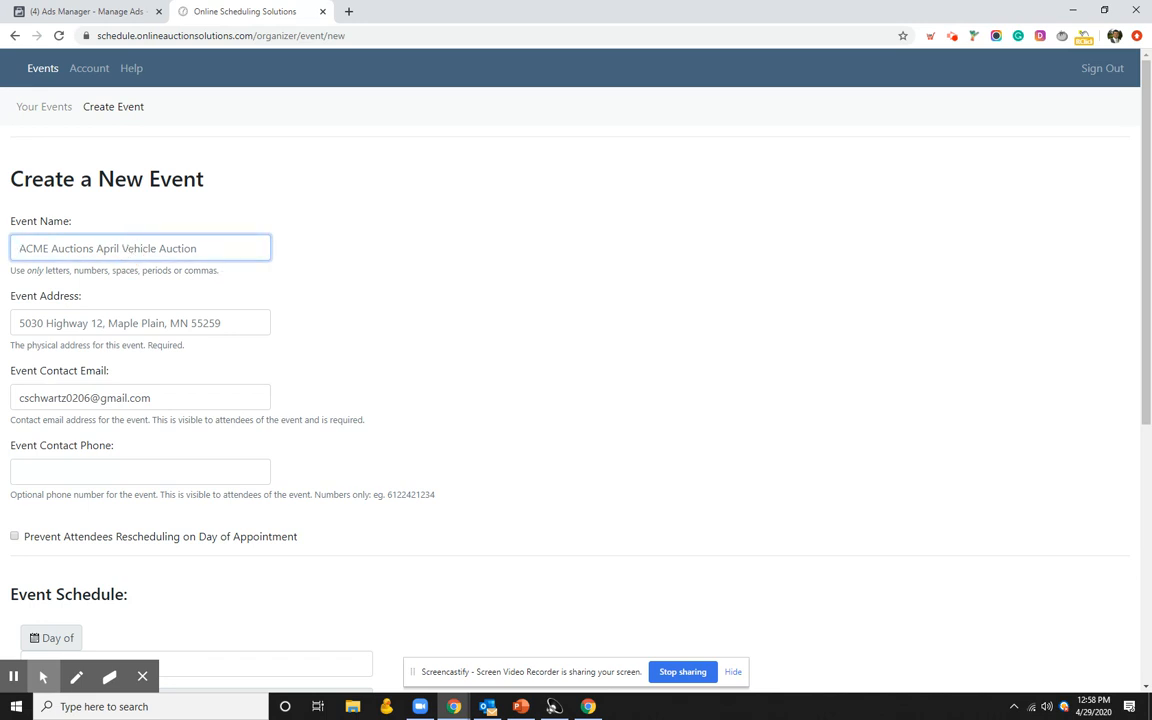
text(May Co)
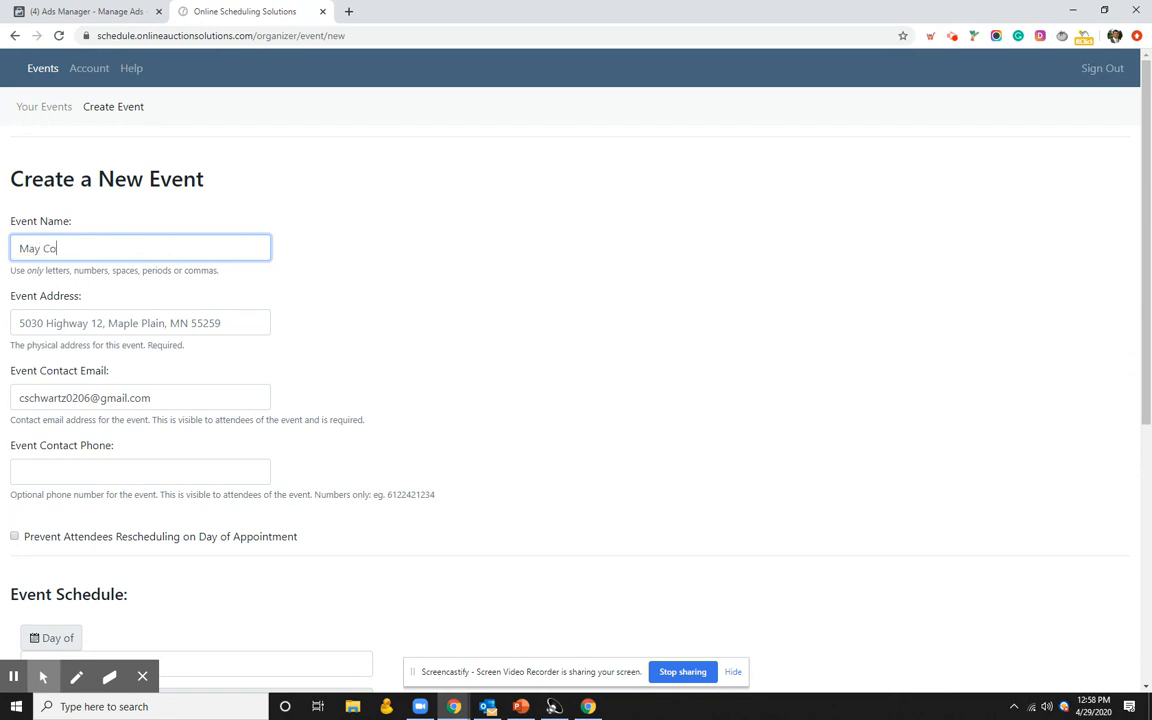
text(nsignment Auction)
click(74, 324)
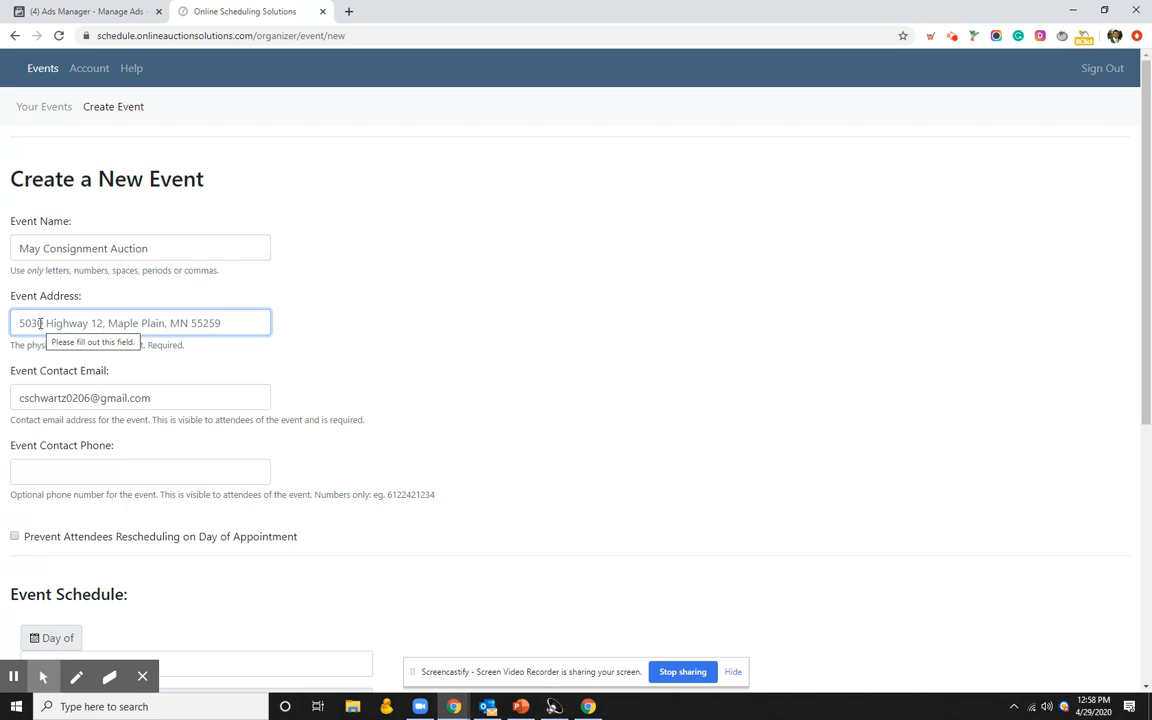
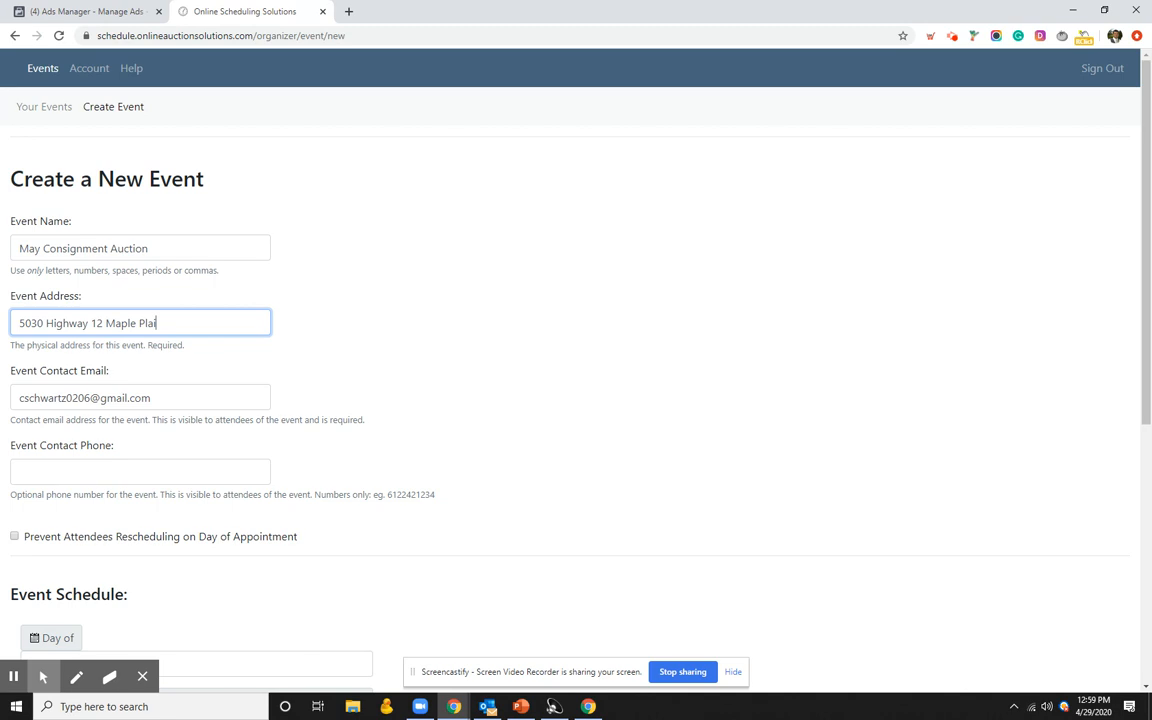
click(73, 398)
scroll(88, 425, down, 3)
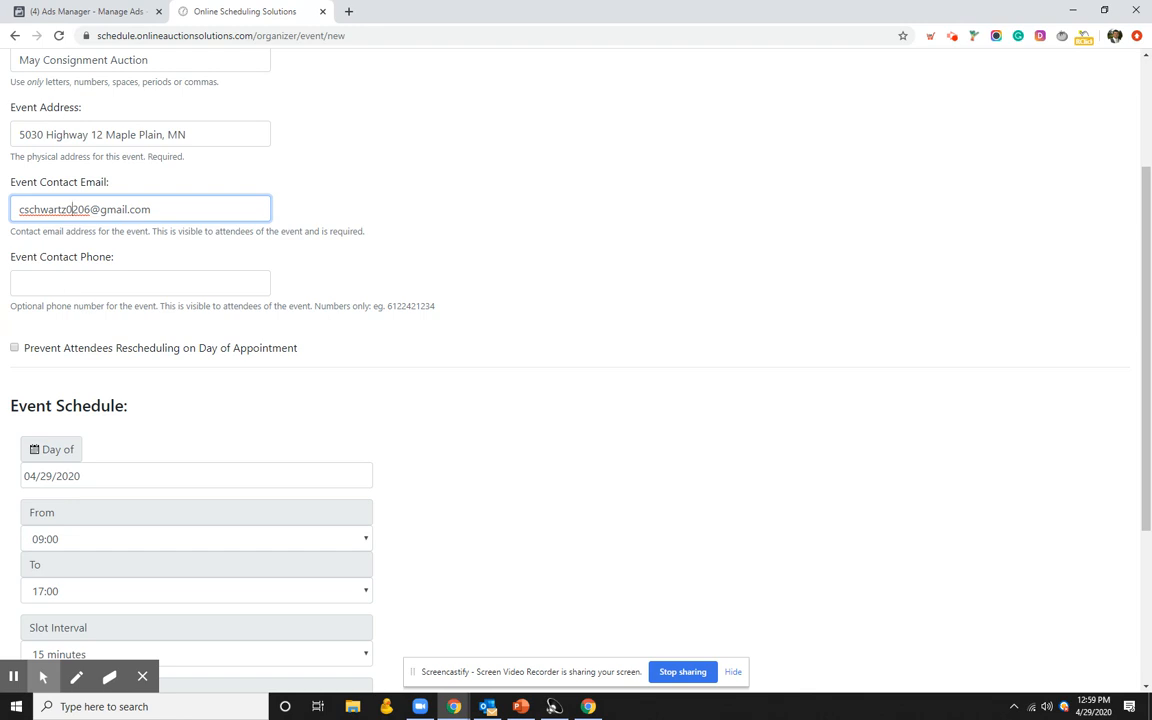
scroll(110, 330, up, 2)
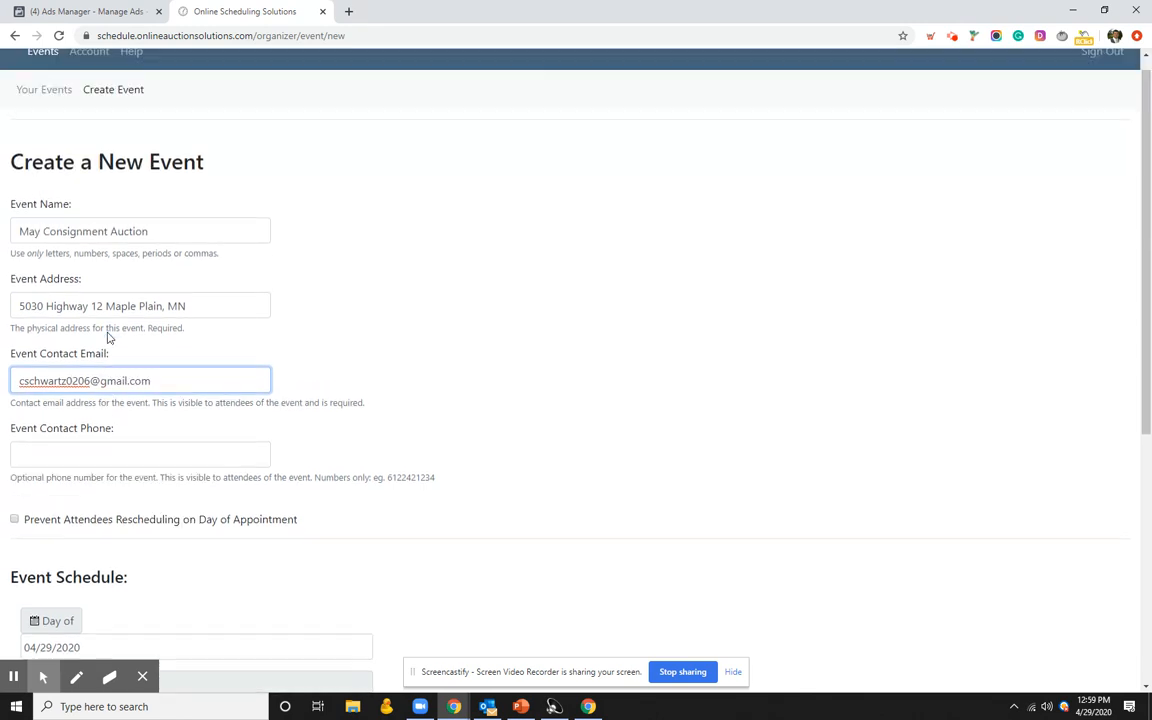
scroll(110, 343, down, 1)
Step: Enter the event contact phone number and tick Prevent Attendees Rescheduling on Day of Appointment
click(72, 369)
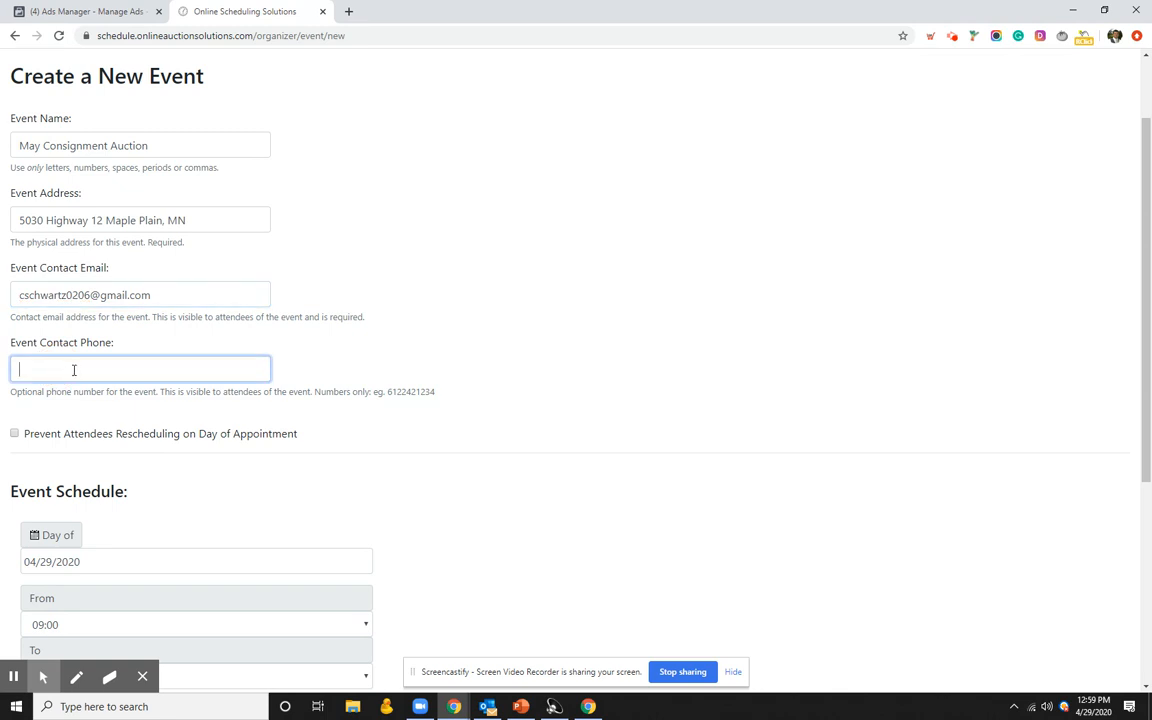
text(5554441112)
click(231, 436)
scroll(183, 532, up, 1)
scroll(57, 414, down, 2)
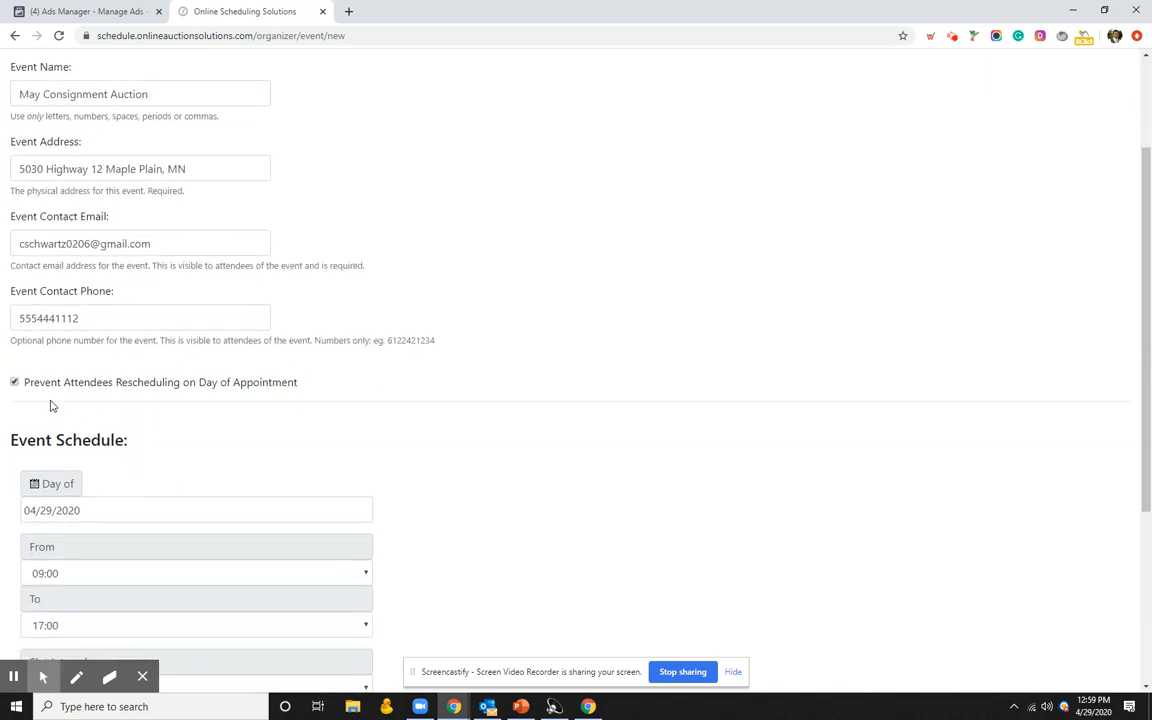
scroll(52, 381, down, 1)
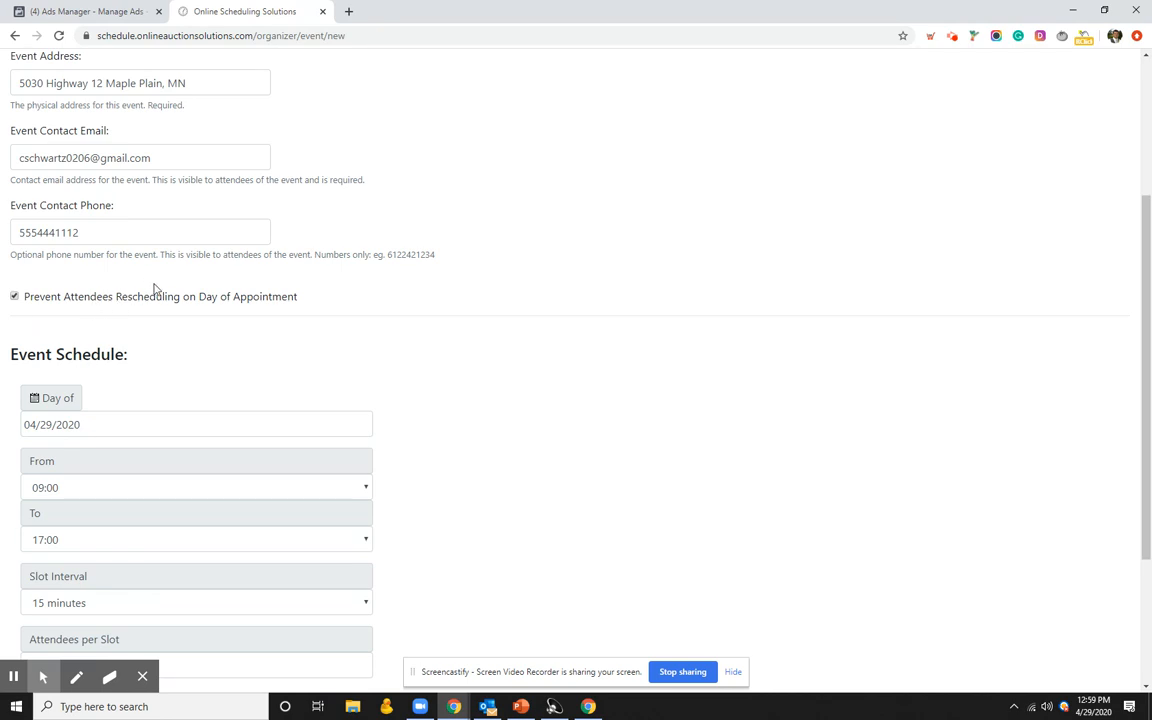
scroll(100, 308, down, 2)
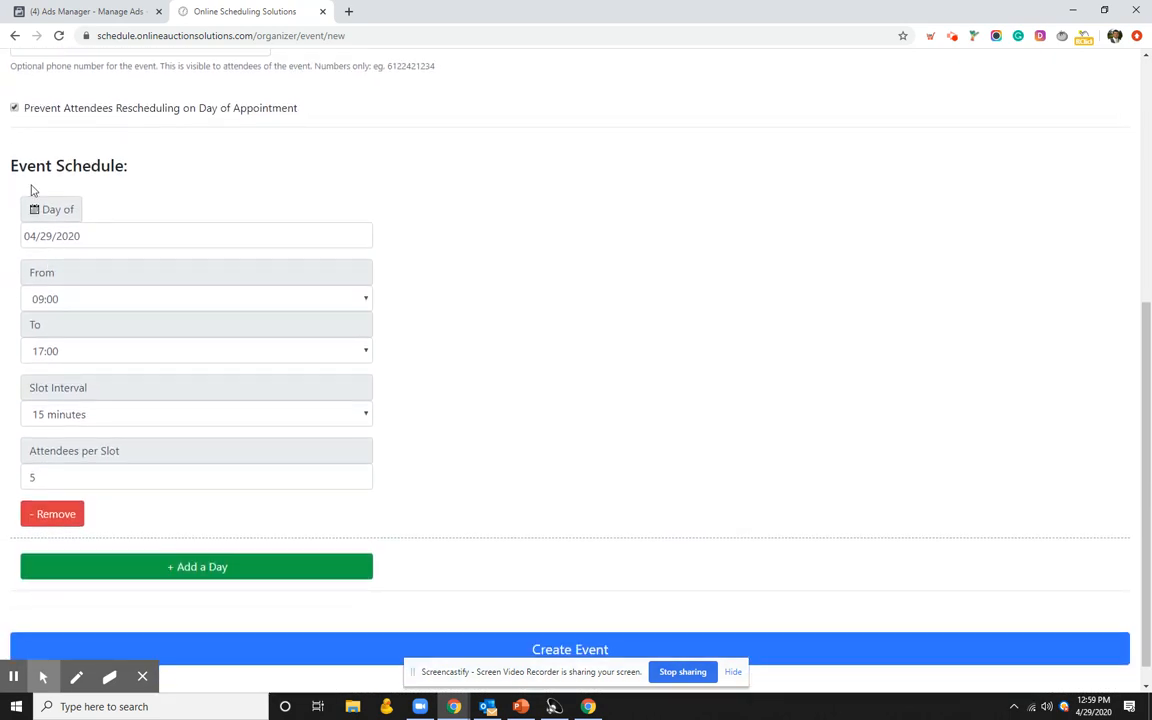
scroll(26, 170, down, 1)
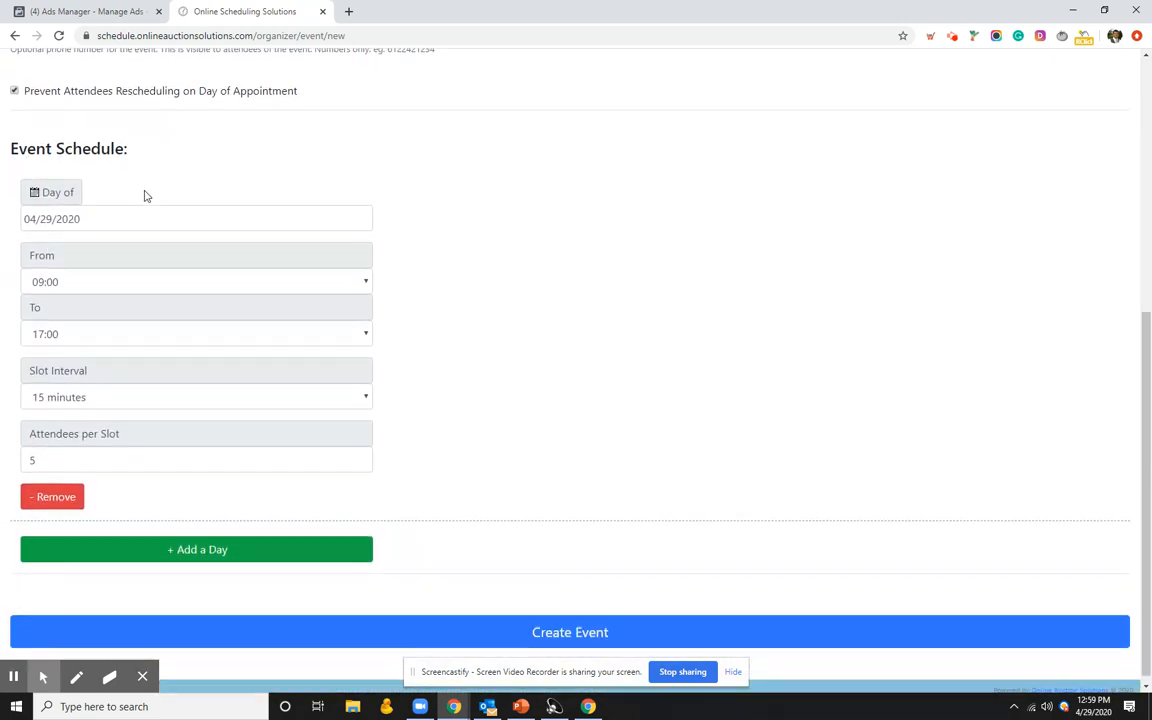
Step: Set the first schedule day to 05/02/2020
click(100, 222)
click(142, 67)
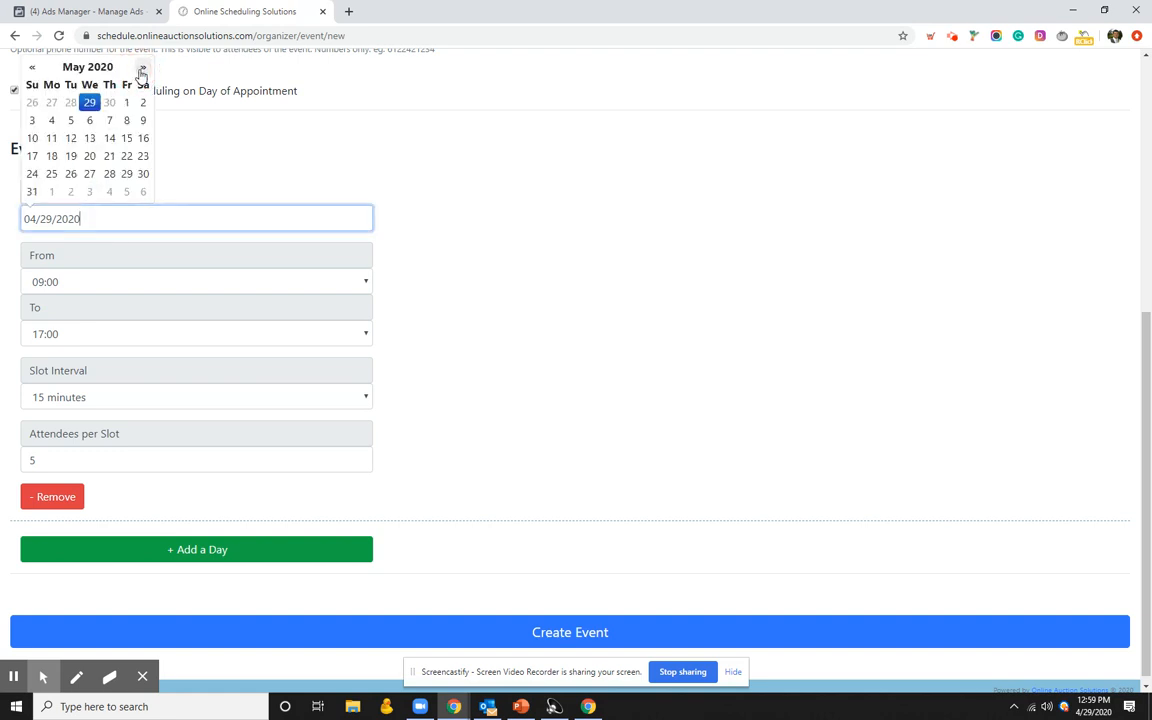
click(143, 102)
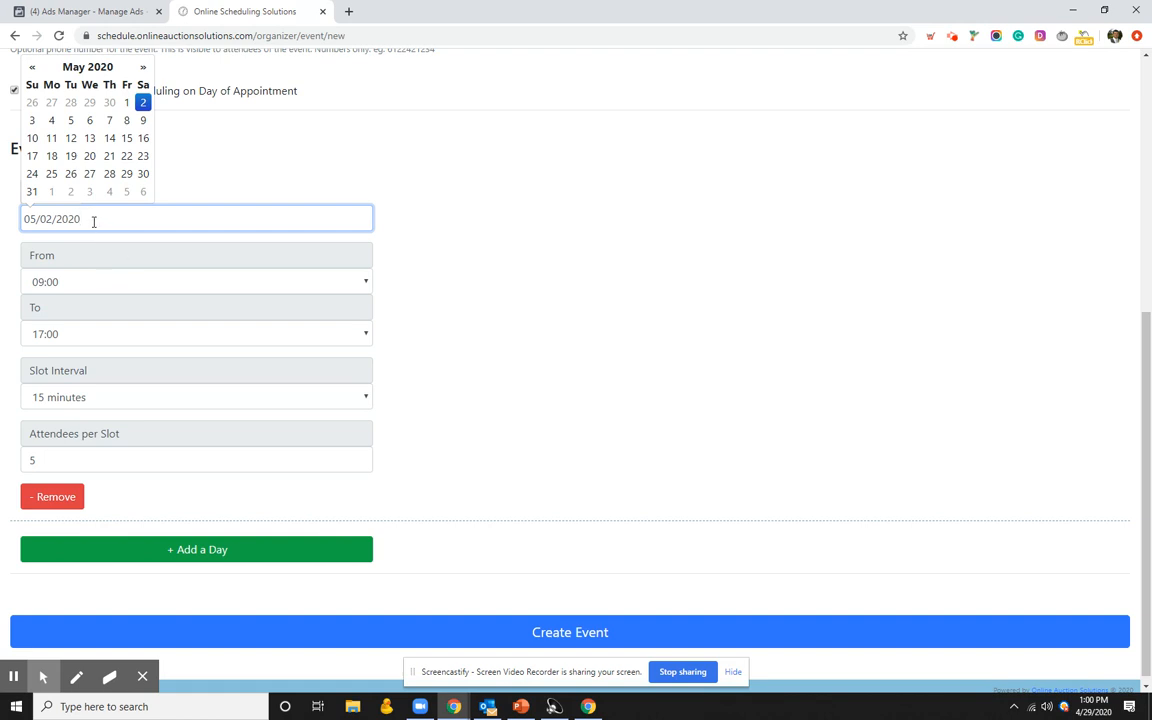
click(88, 302)
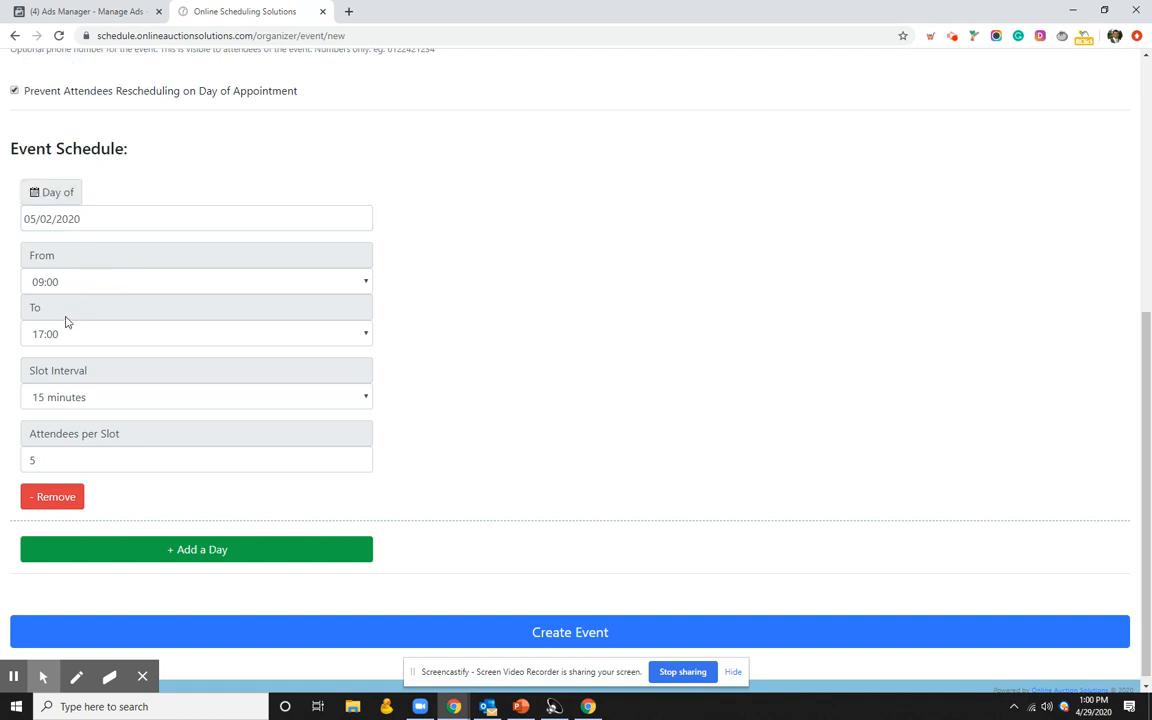
Step: Use 10-minute slots with 2 attendees per slot, then add a second day
click(70, 400)
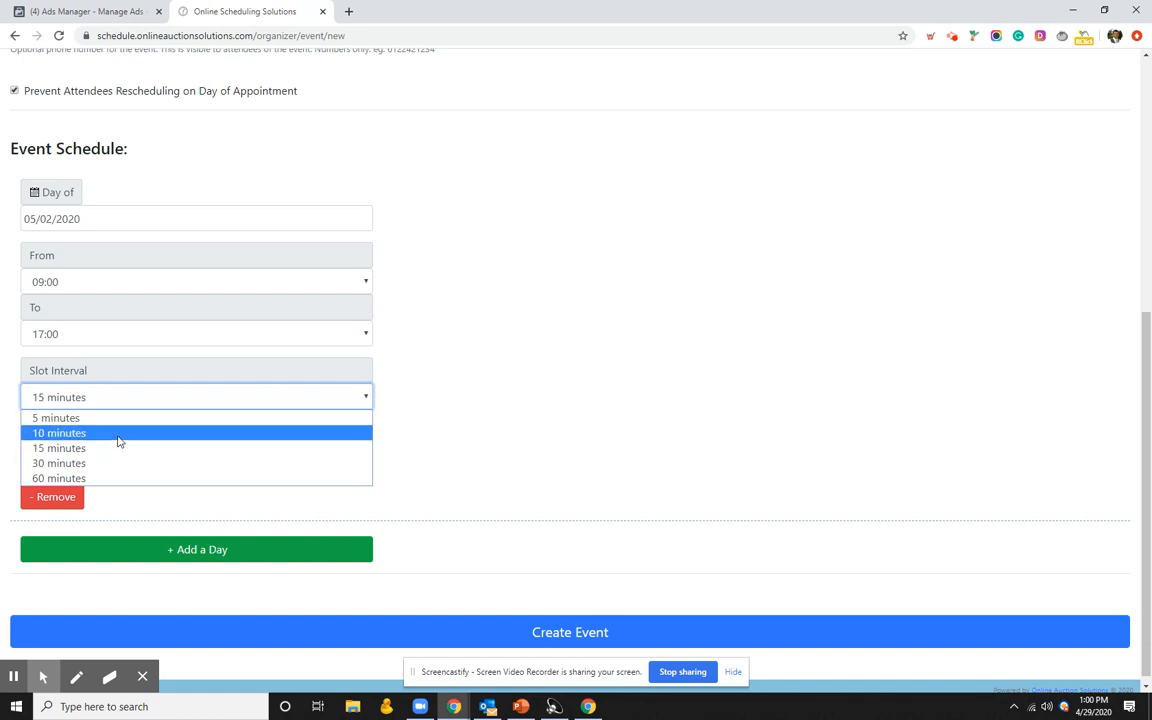
click(118, 441)
click(57, 459)
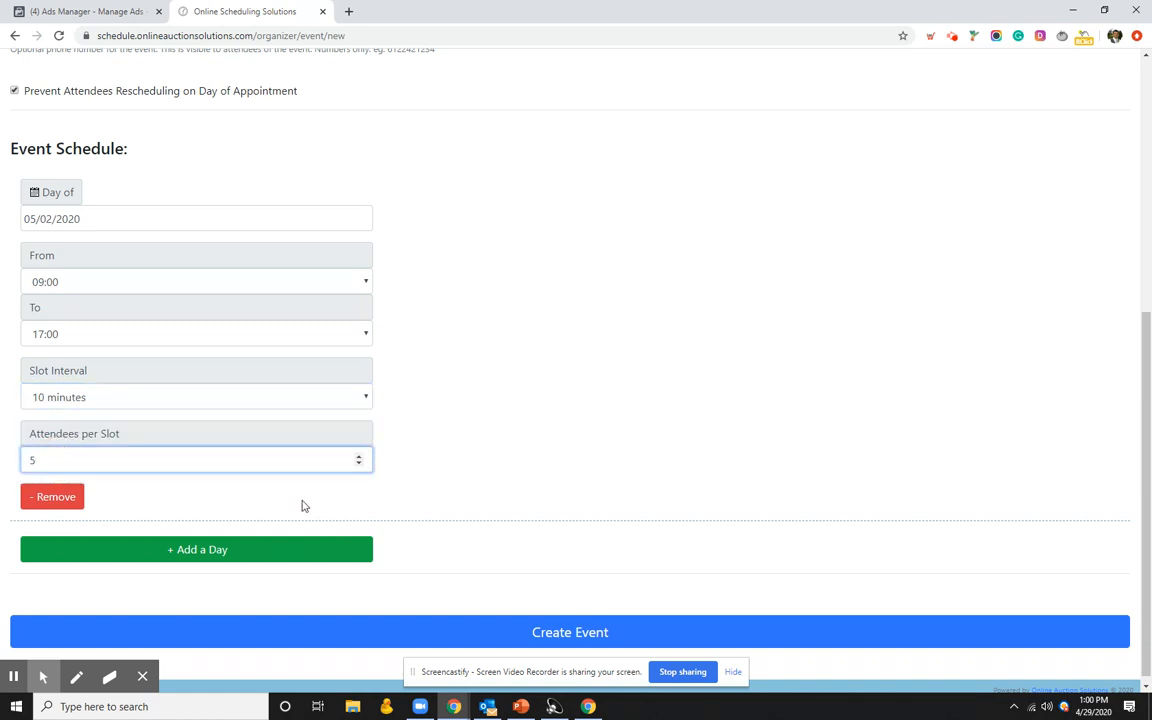
click(358, 463)
click(358, 463)
click(358, 463)
scroll(94, 370, down, 1)
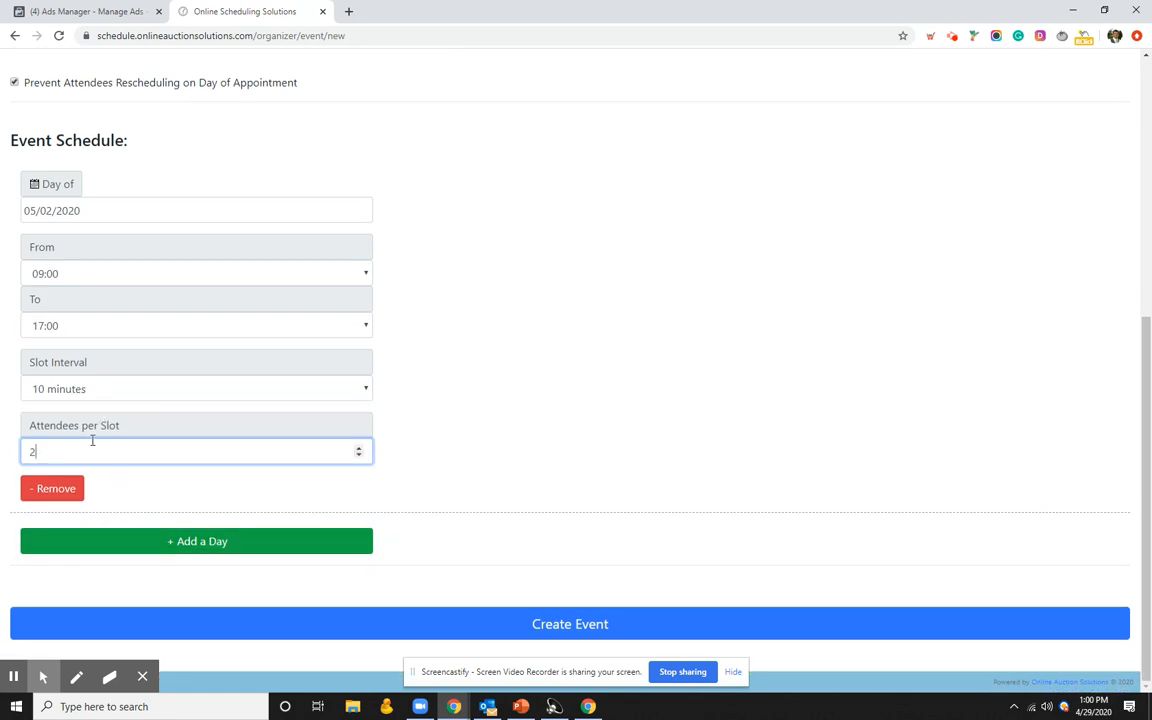
click(140, 541)
scroll(126, 406, down, 3)
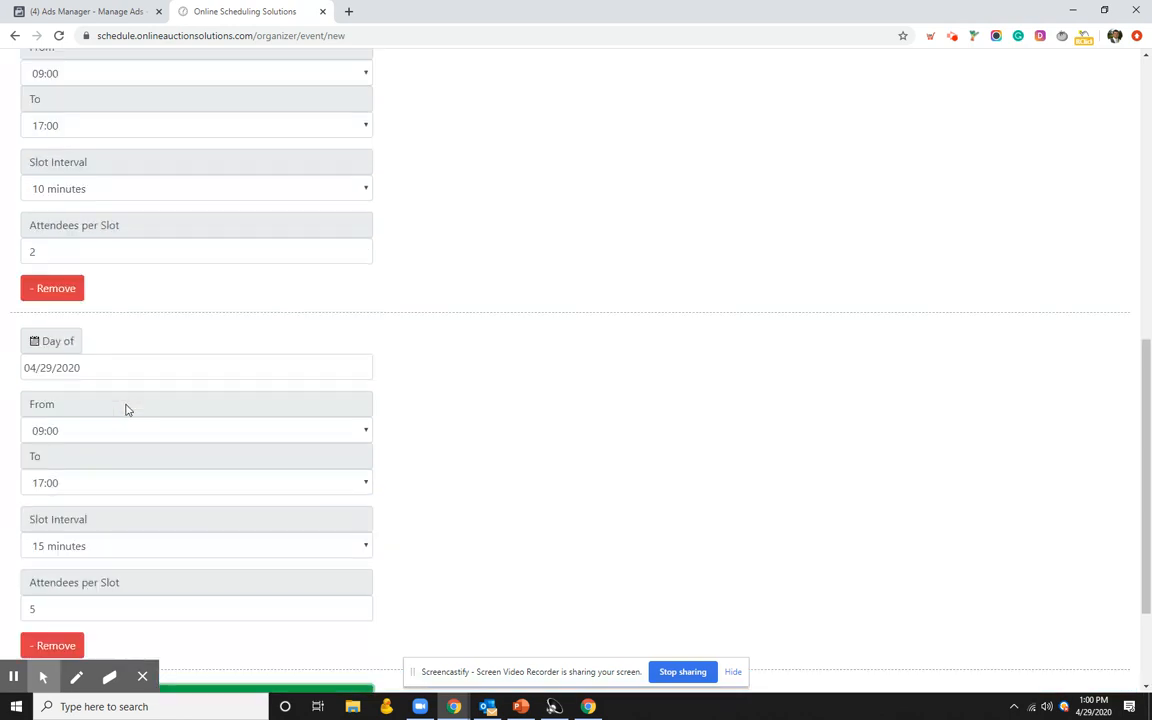
click(95, 343)
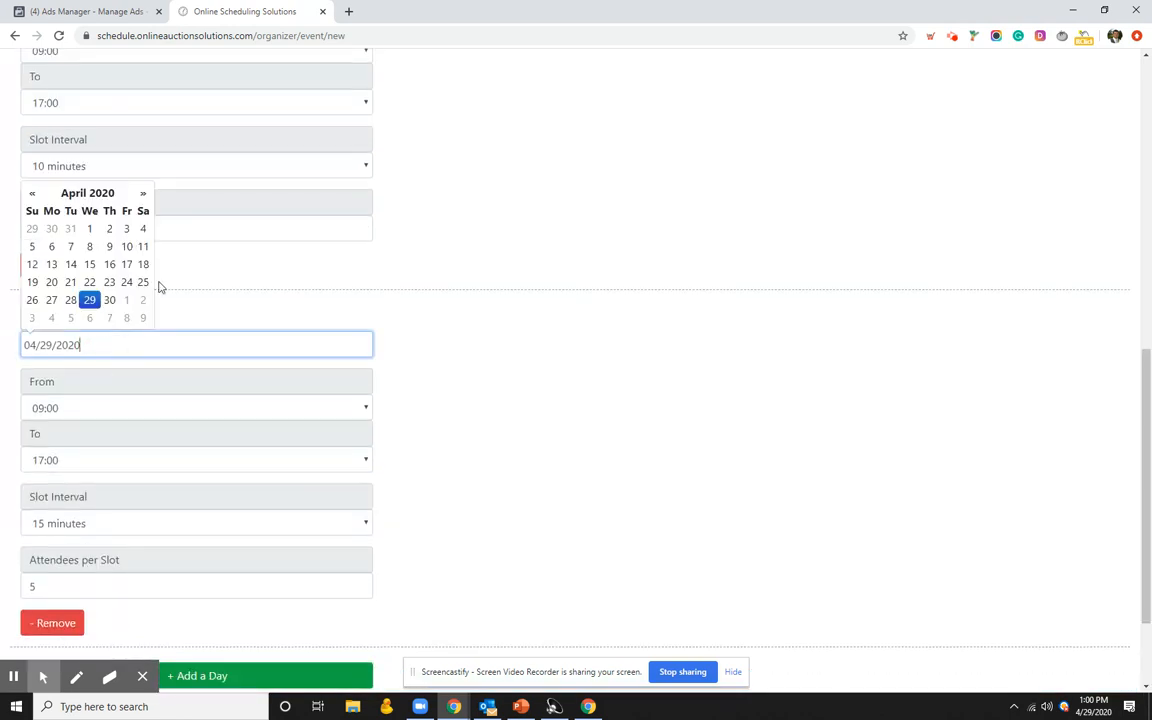
click(143, 193)
click(32, 246)
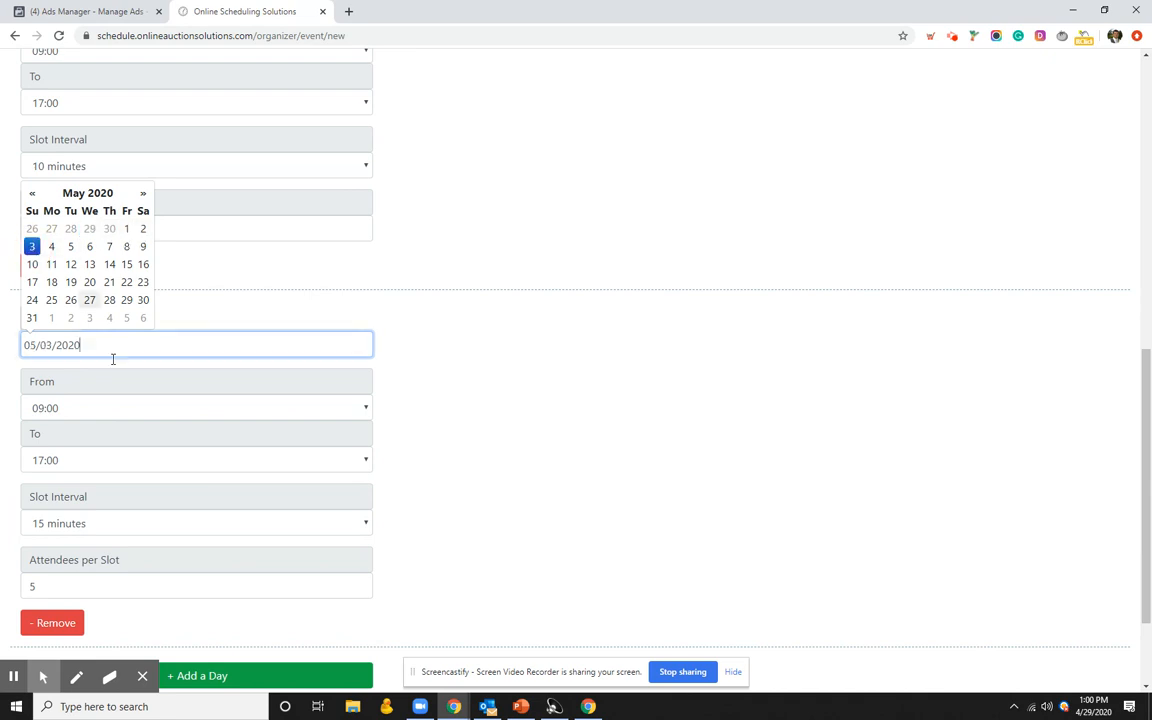
click(126, 523)
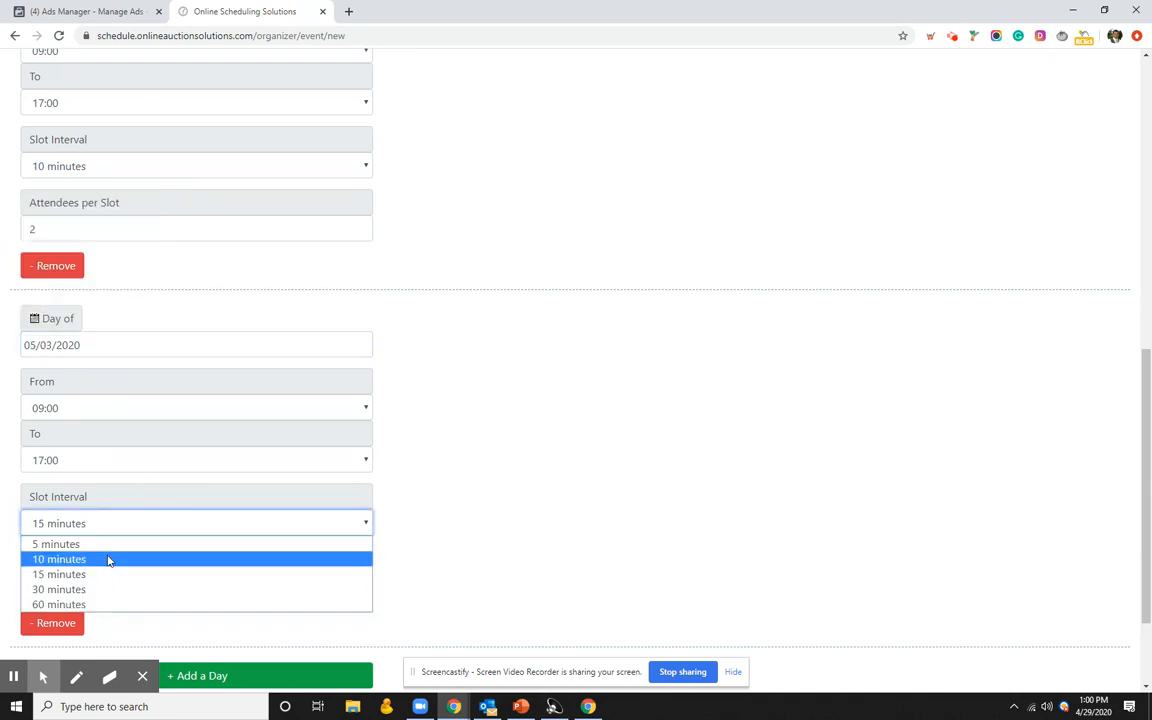
click(108, 557)
click(65, 583)
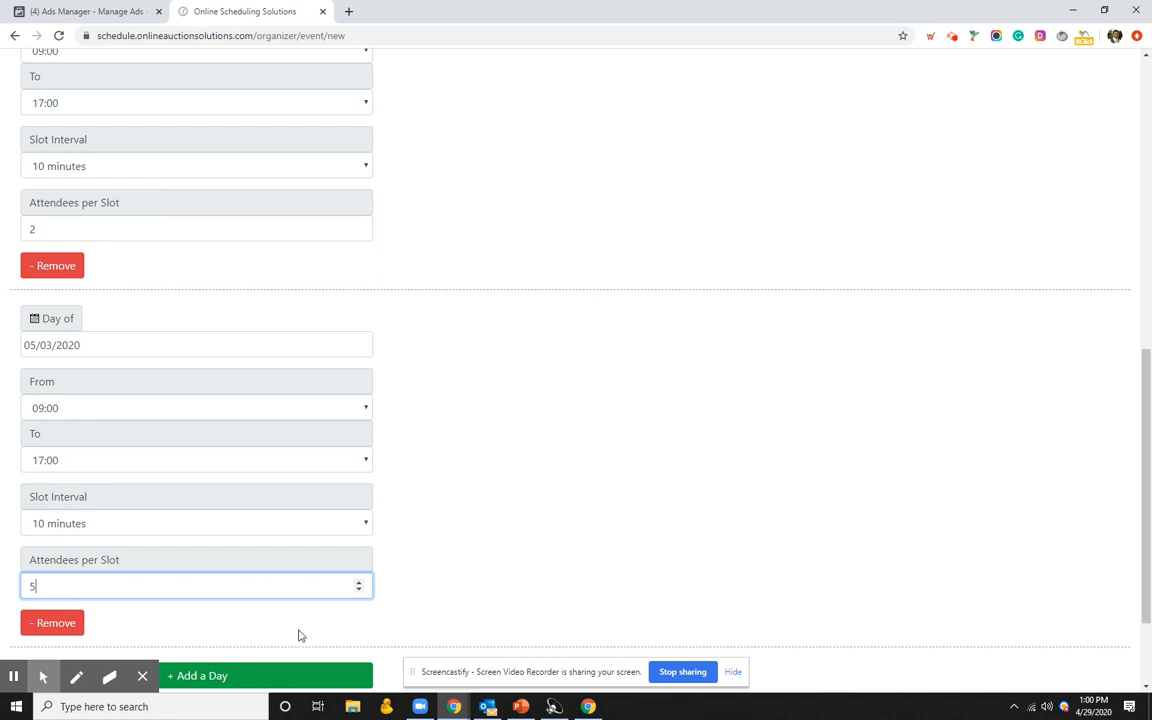
click(359, 590)
click(359, 590)
click(359, 590)
scroll(476, 543, down, 2)
scroll(420, 514, up, 2)
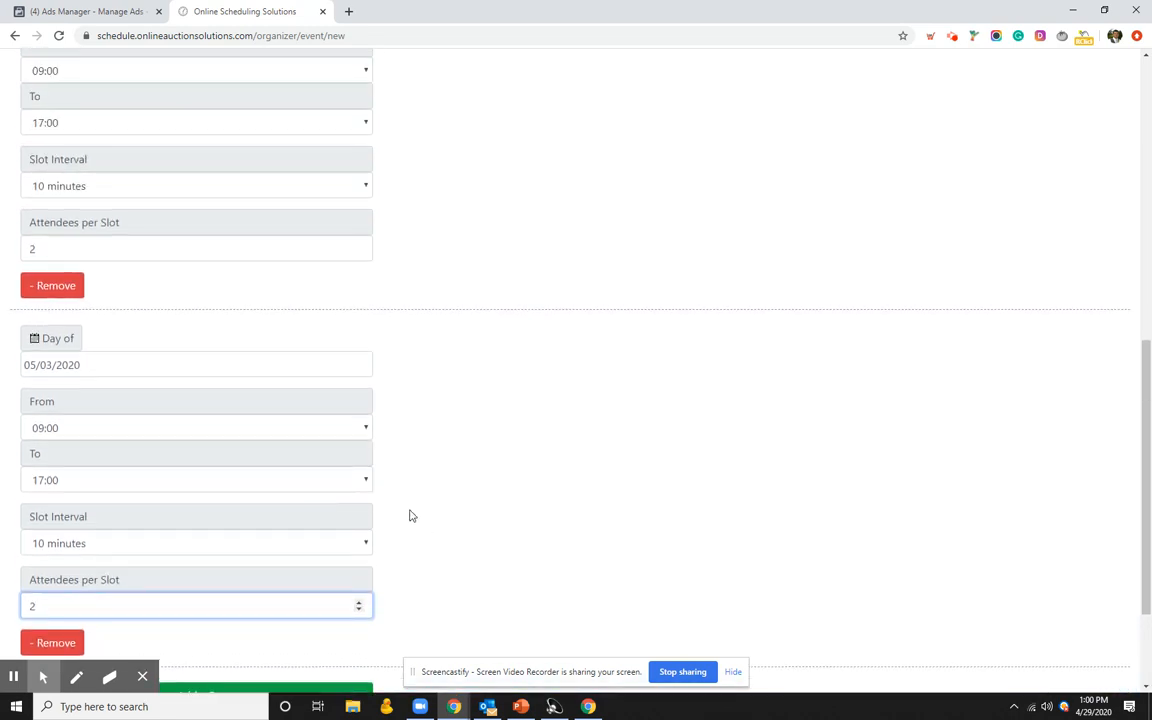
scroll(398, 400, up, 4)
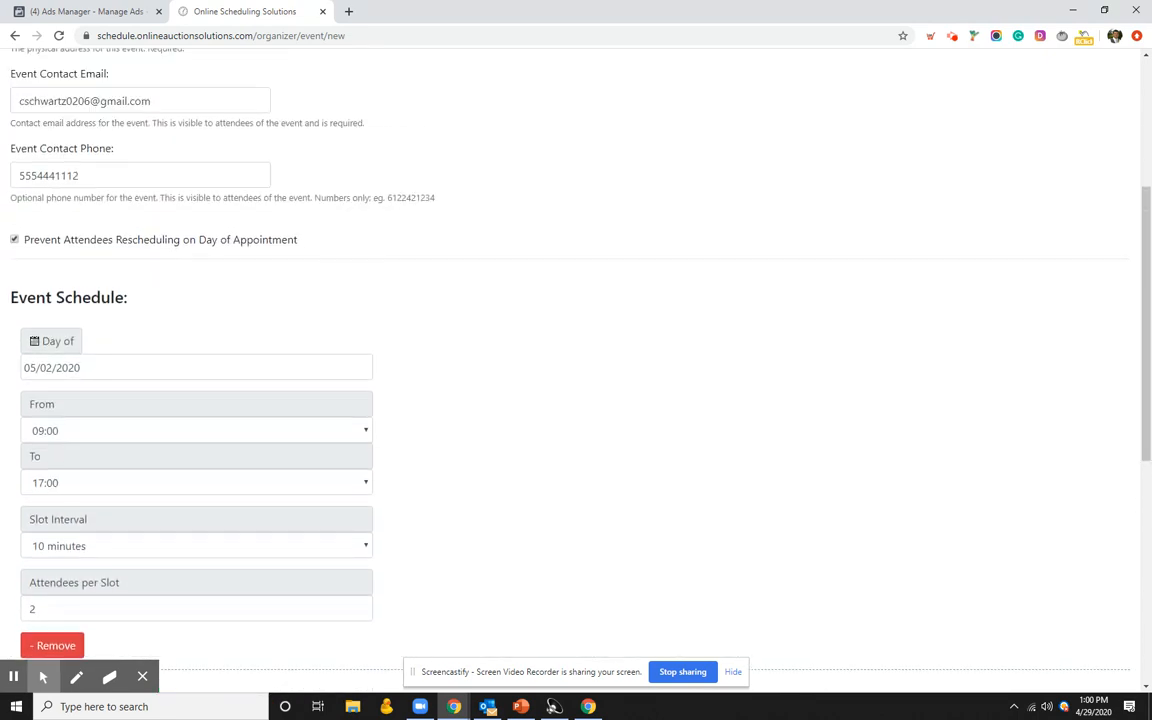
scroll(429, 417, up, 3)
scroll(432, 425, down, 5)
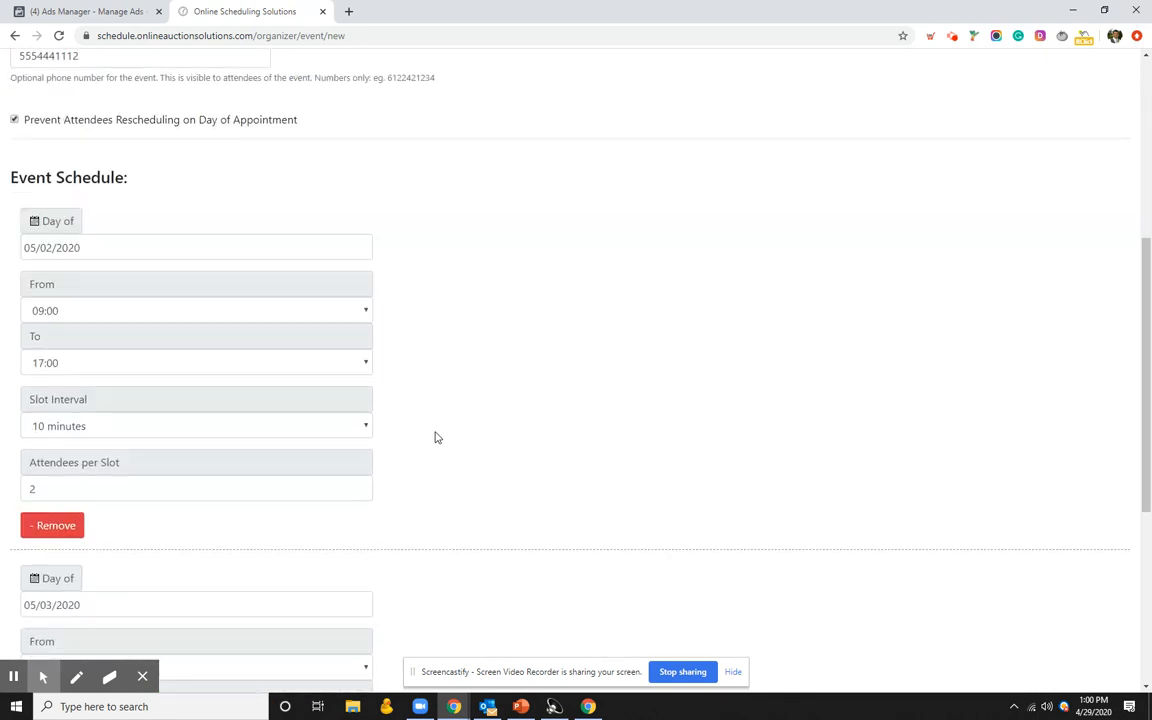
scroll(435, 437, down, 1)
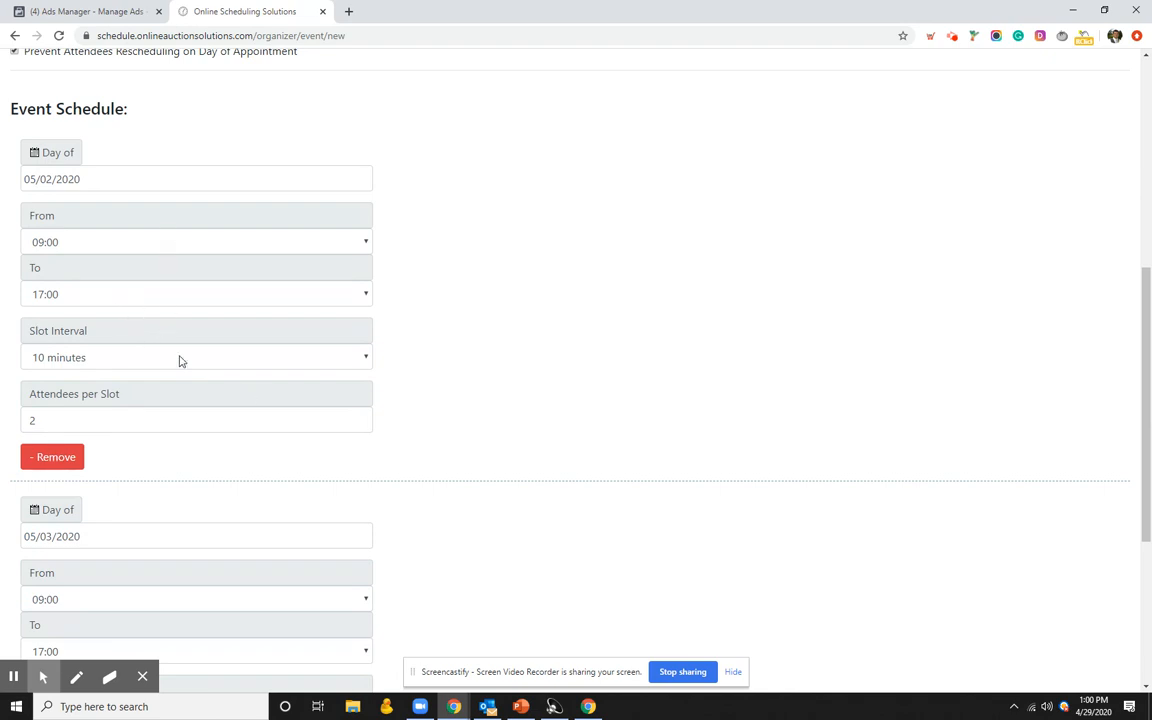
scroll(149, 373, down, 1)
scroll(219, 347, down, 4)
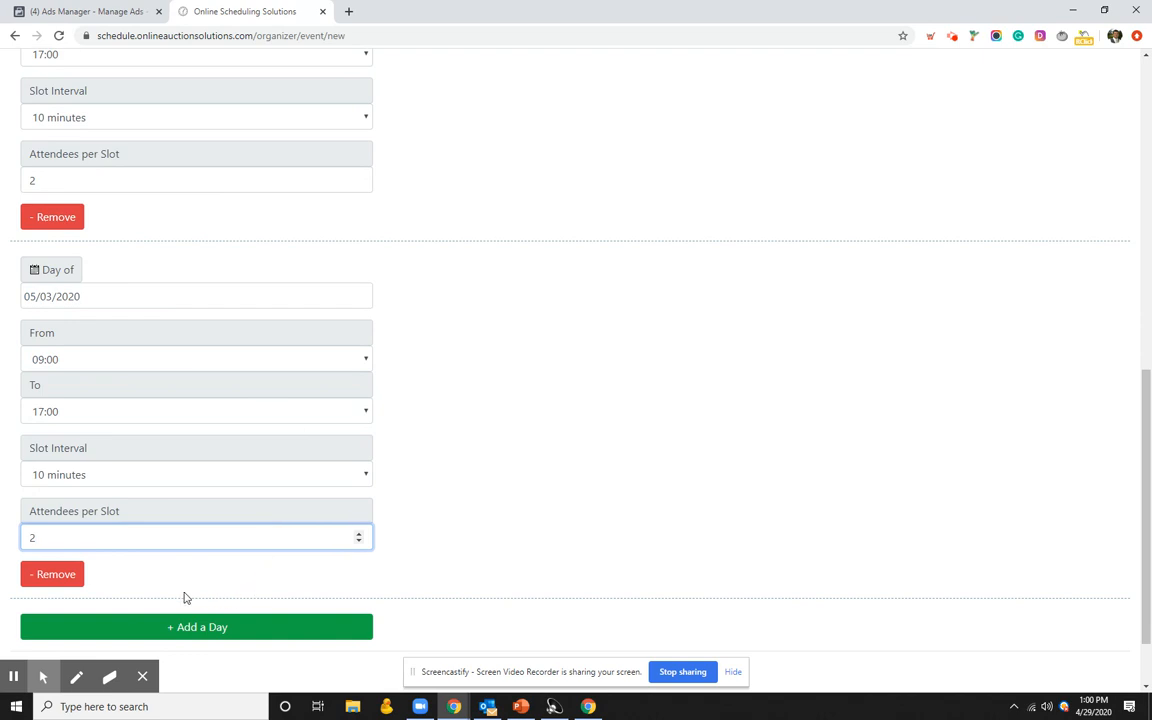
scroll(288, 504, down, 1)
scroll(218, 422, up, 1)
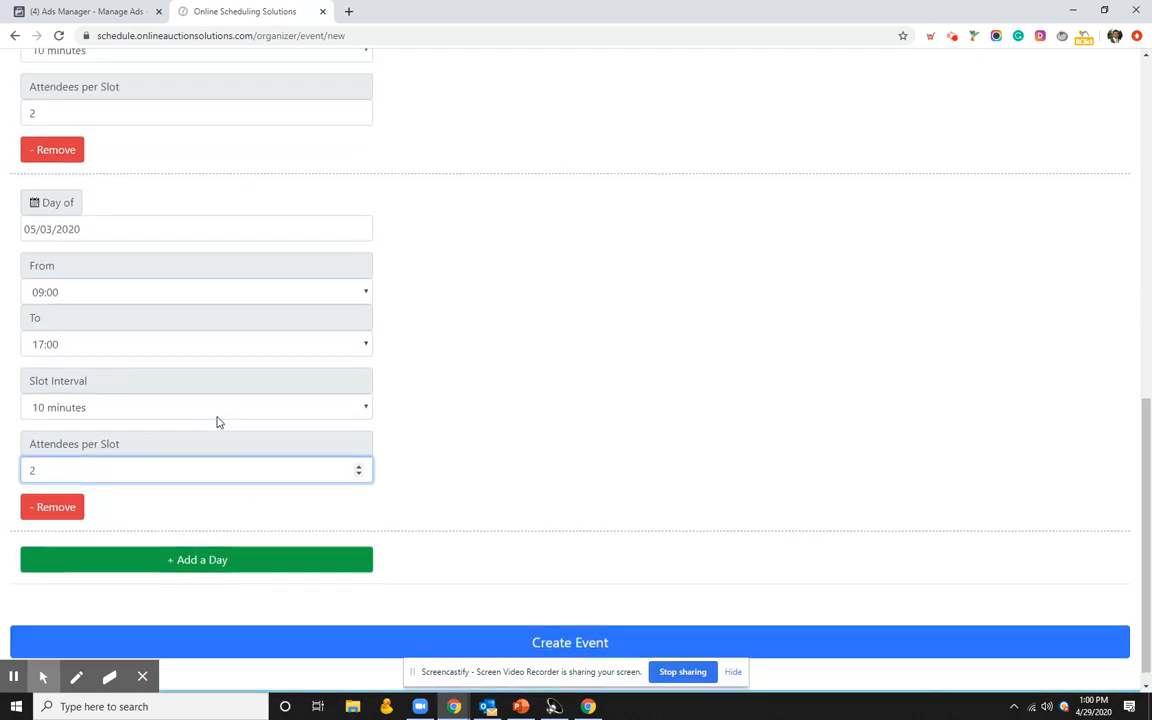
scroll(287, 441, up, 1)
scroll(289, 444, down, 1)
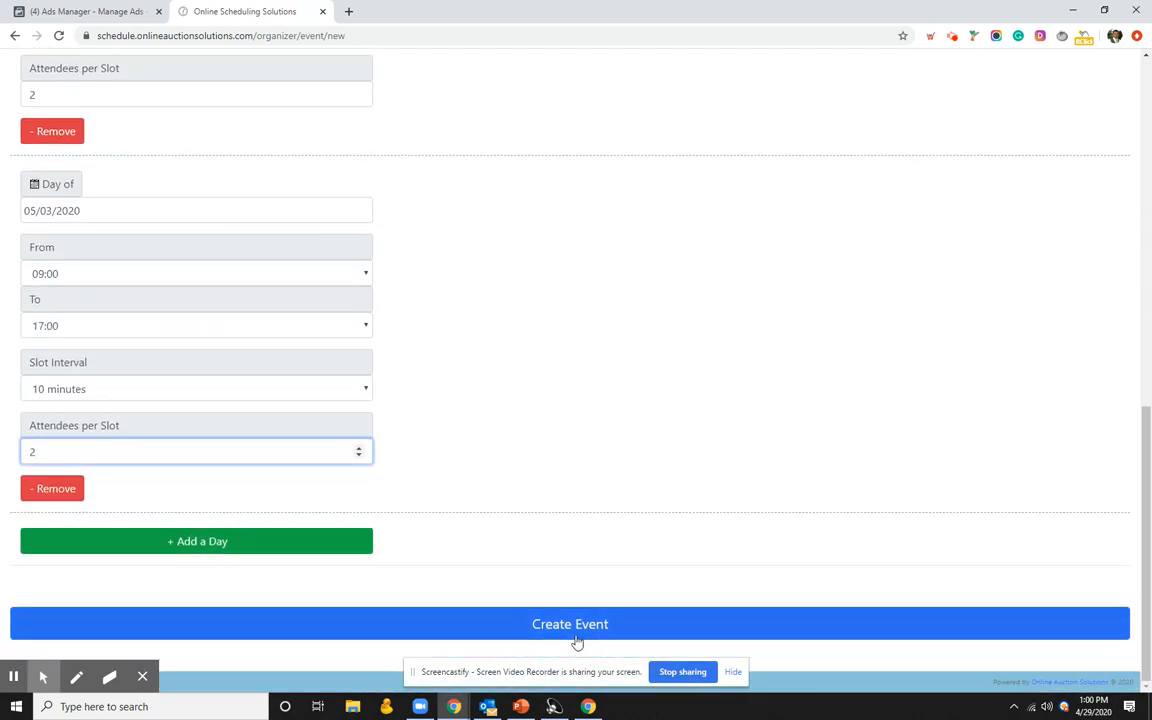
Step: Save the event and open the newest May Consignment Auction's details page
click(513, 631)
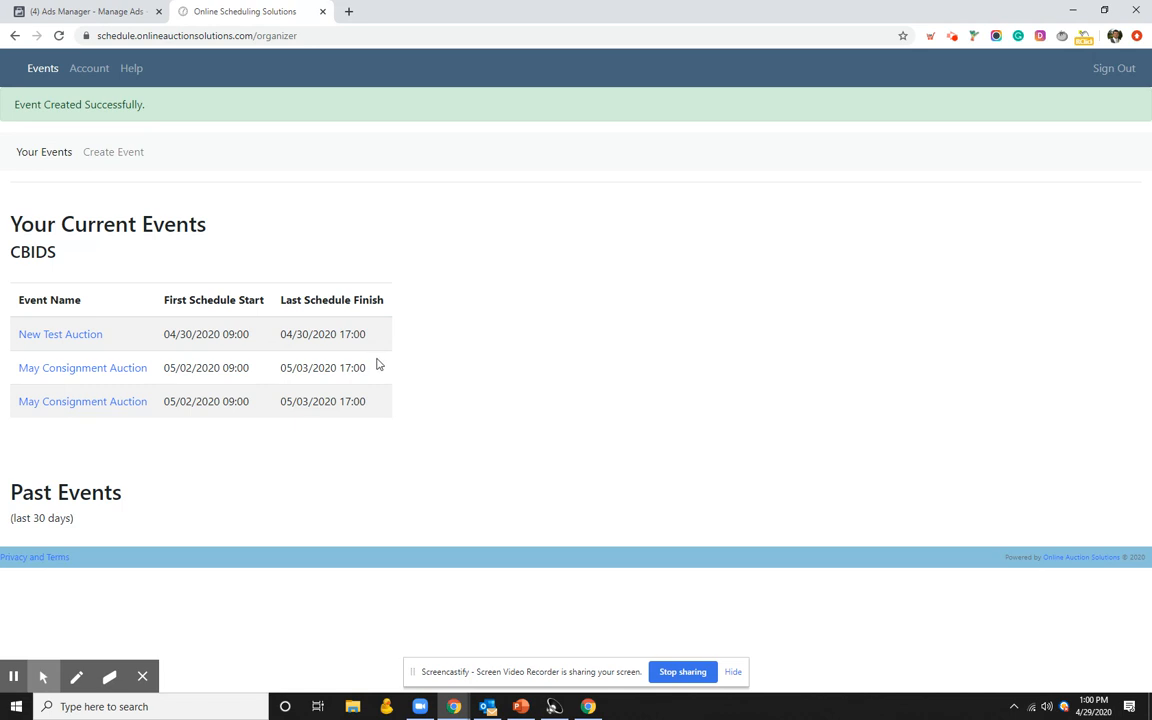
click(94, 405)
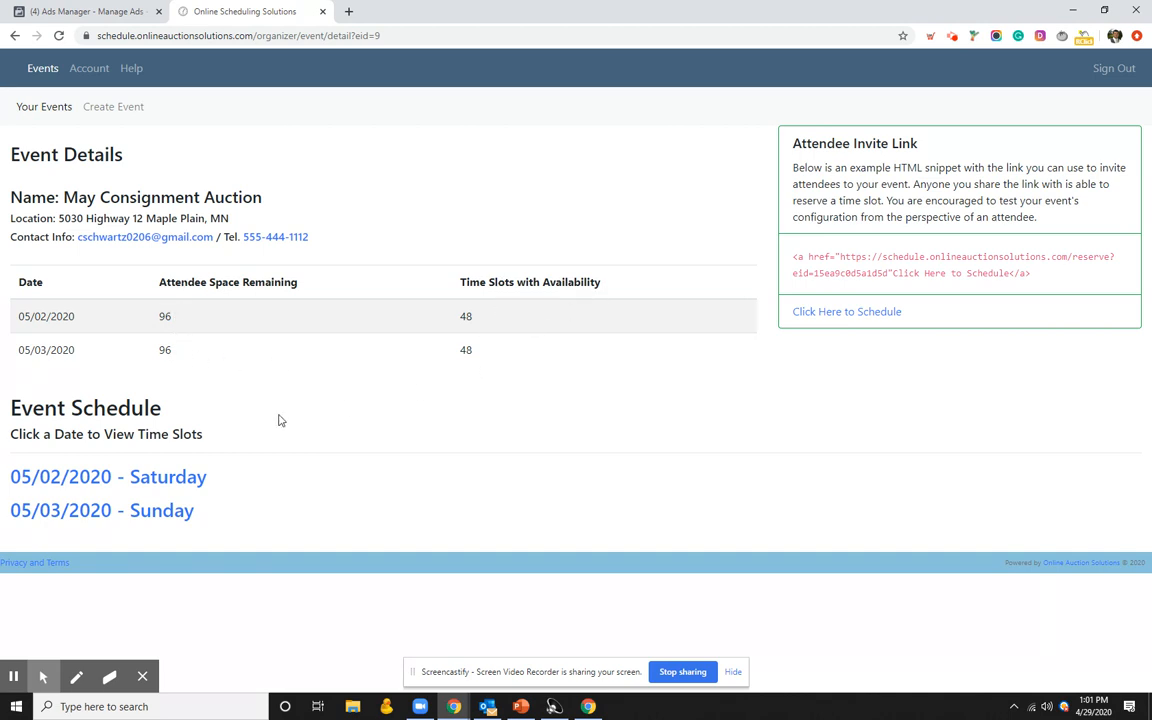
Step: Show the 05/02/2020 Saturday slots and look through the 10-minute list from 09:00
click(134, 482)
scroll(212, 431, down, 1)
scroll(212, 431, down, 8)
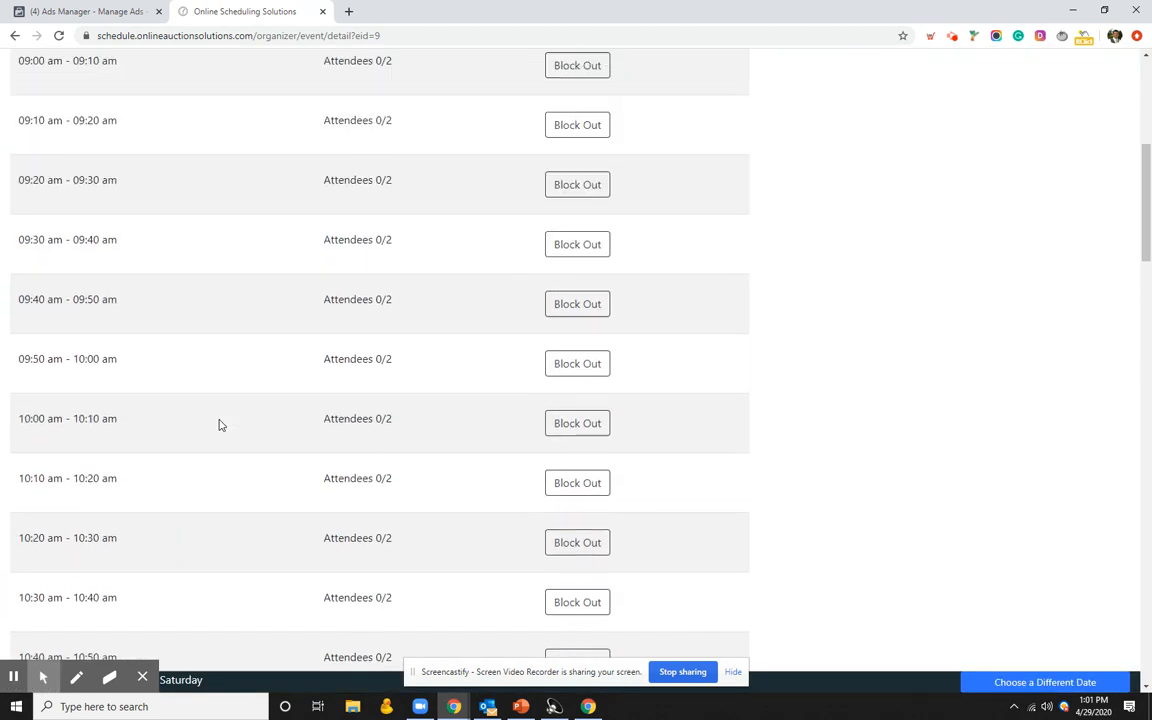
scroll(380, 360, down, 1)
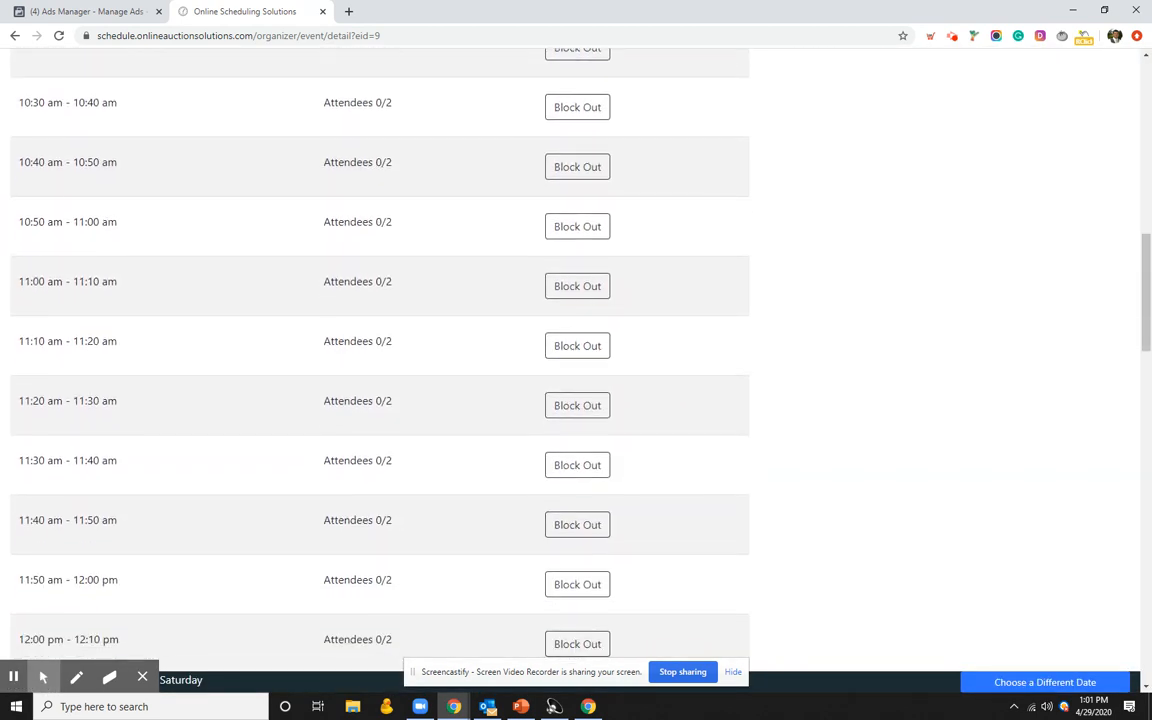
scroll(337, 316, up, 2)
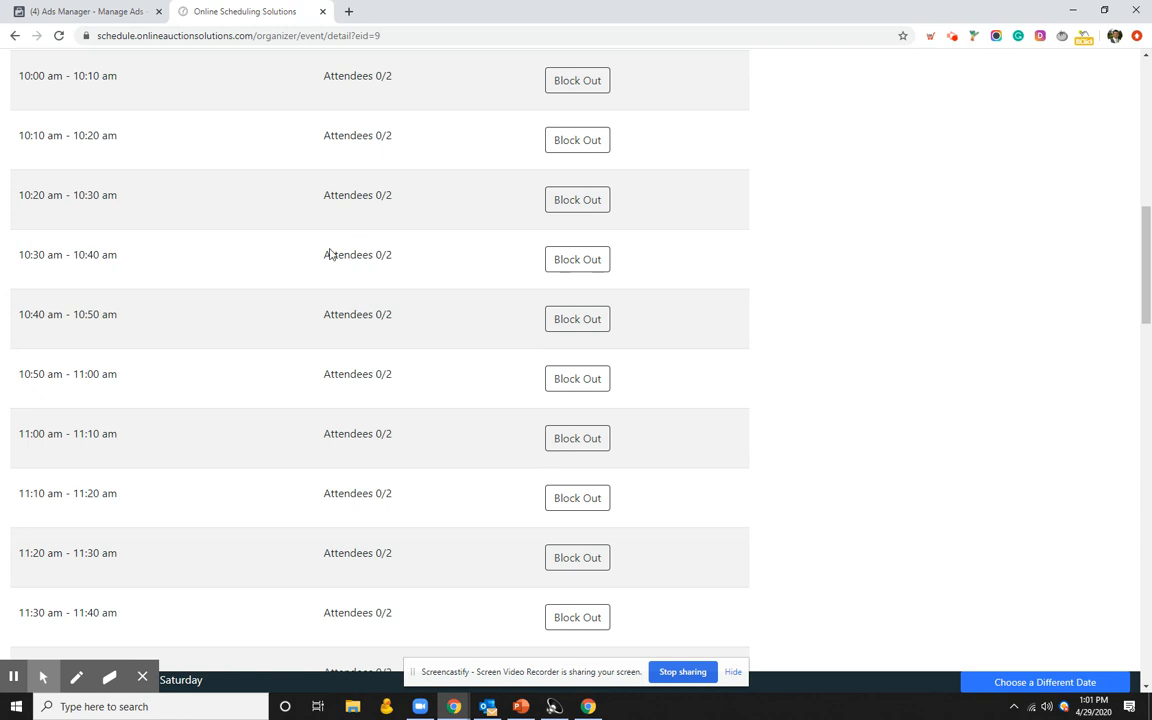
scroll(354, 359, up, 3)
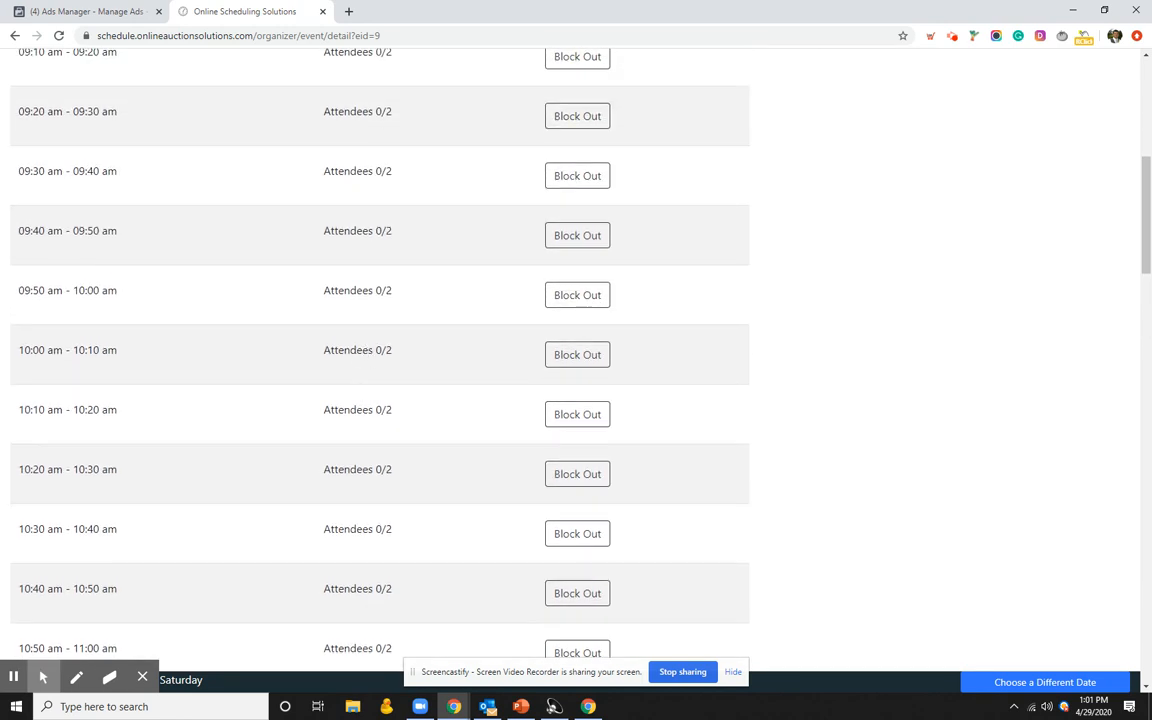
scroll(401, 391, up, 3)
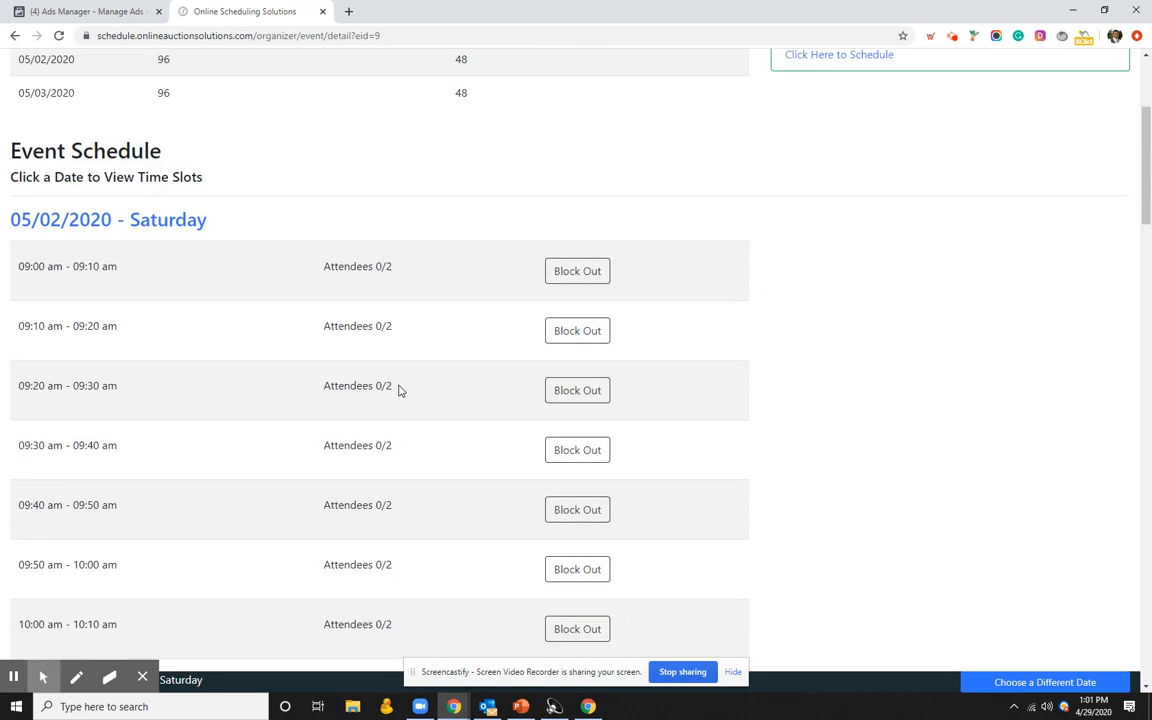
scroll(397, 405, down, 5)
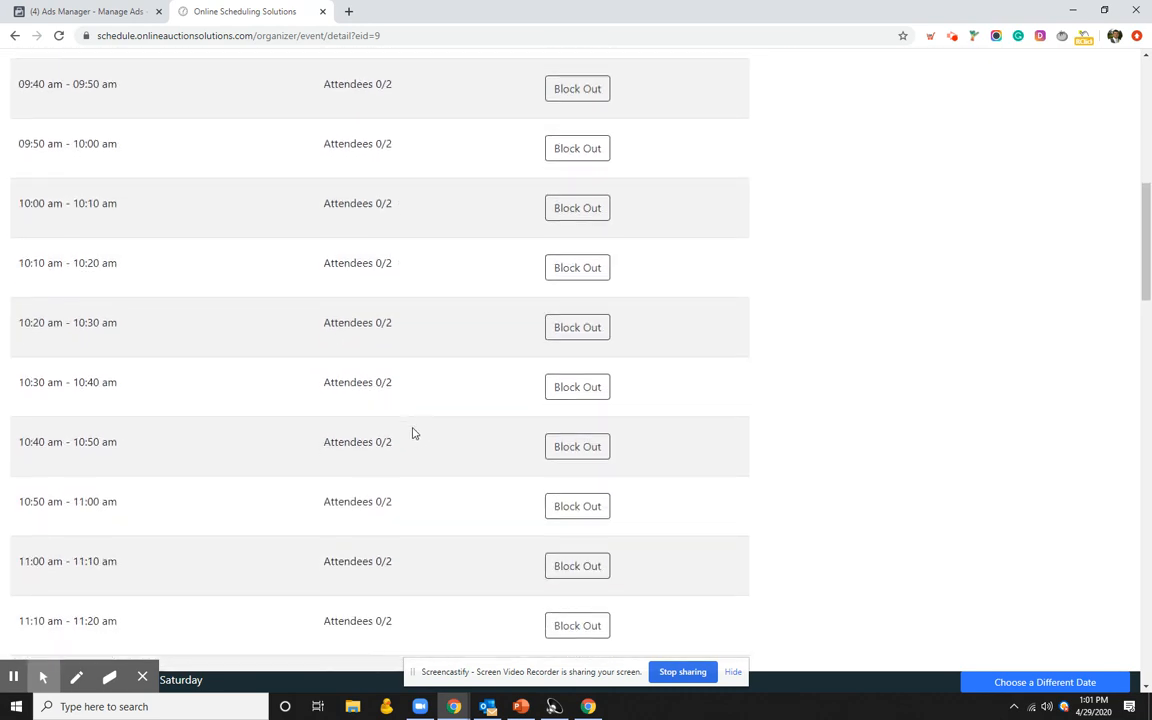
Step: Block out the Saturday 12:30, 12:40, 12:50 and 01:00 pm slots
scroll(415, 433, down, 2)
scroll(465, 419, down, 3)
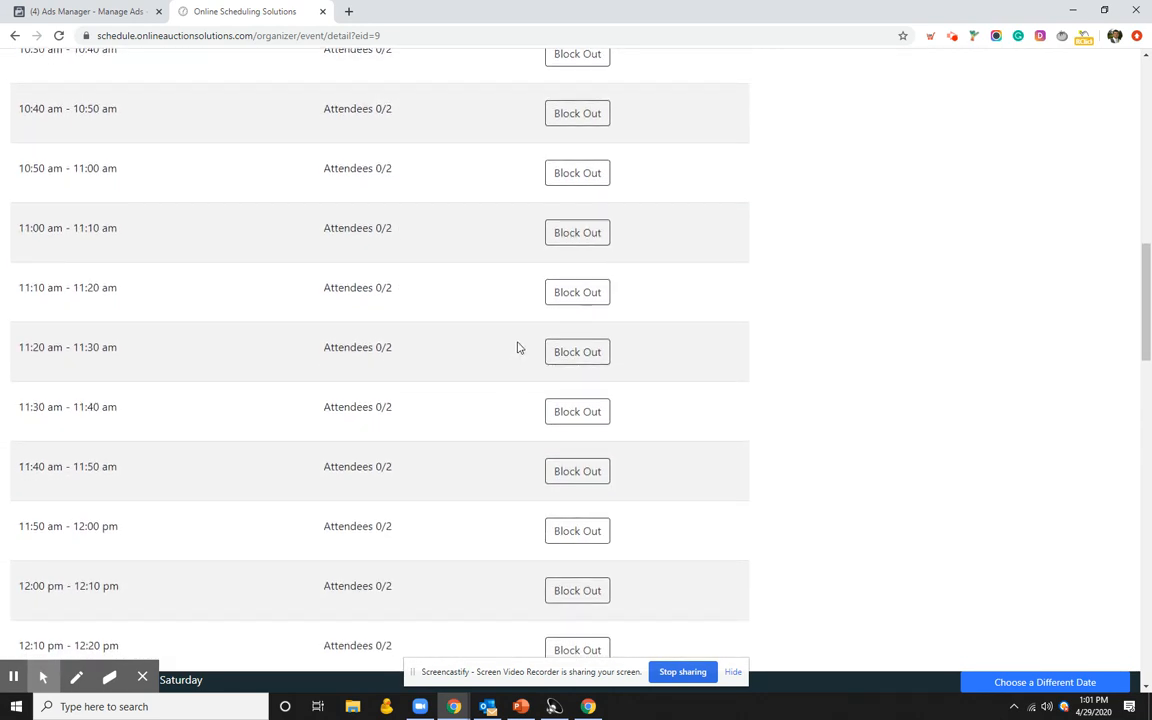
scroll(355, 411, down, 3)
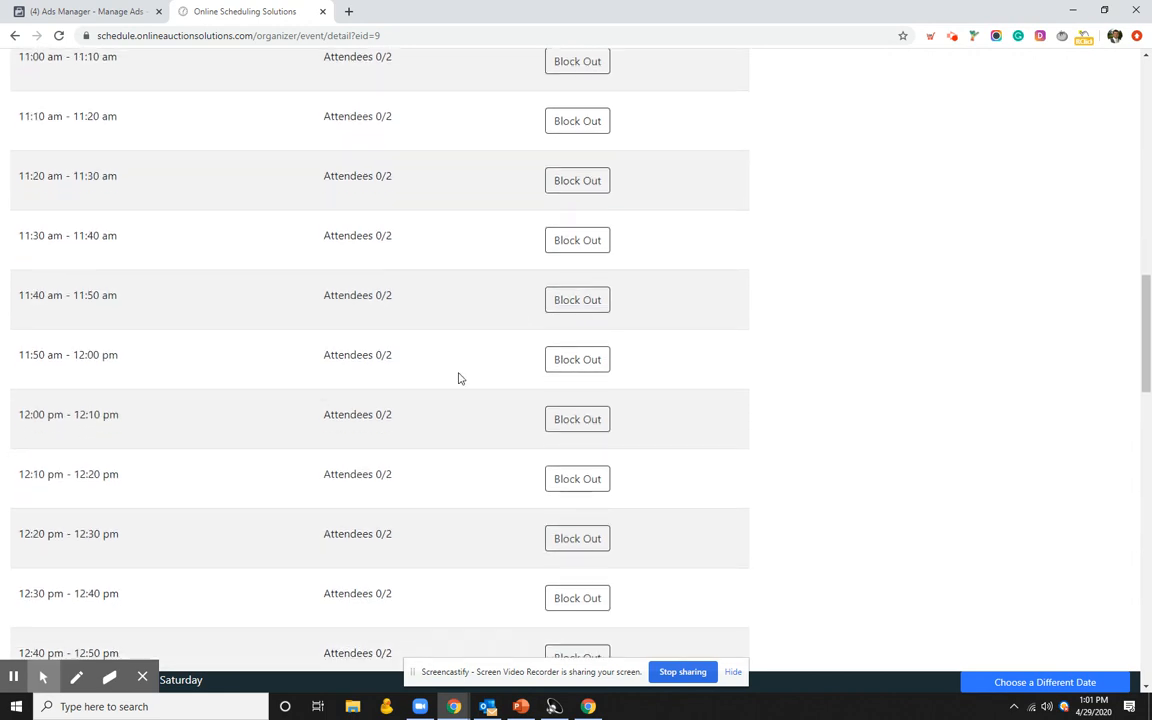
scroll(600, 366, down, 4)
click(582, 357)
click(581, 418)
click(580, 478)
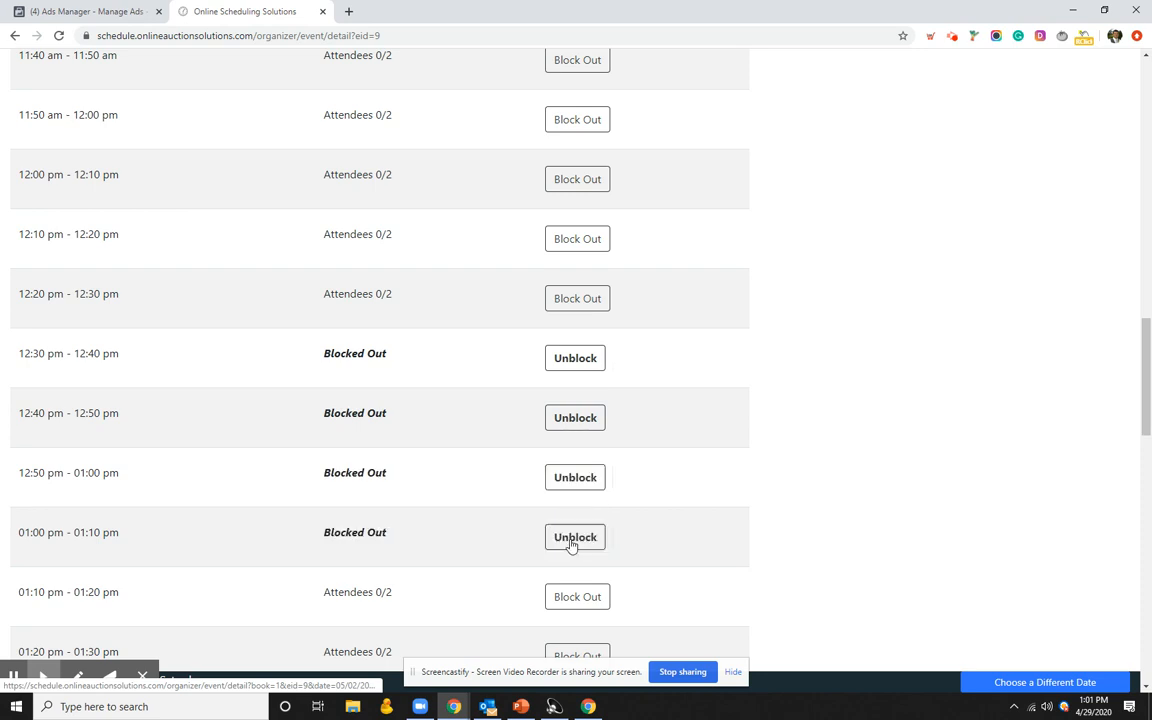
click(572, 540)
scroll(560, 540, down, 2)
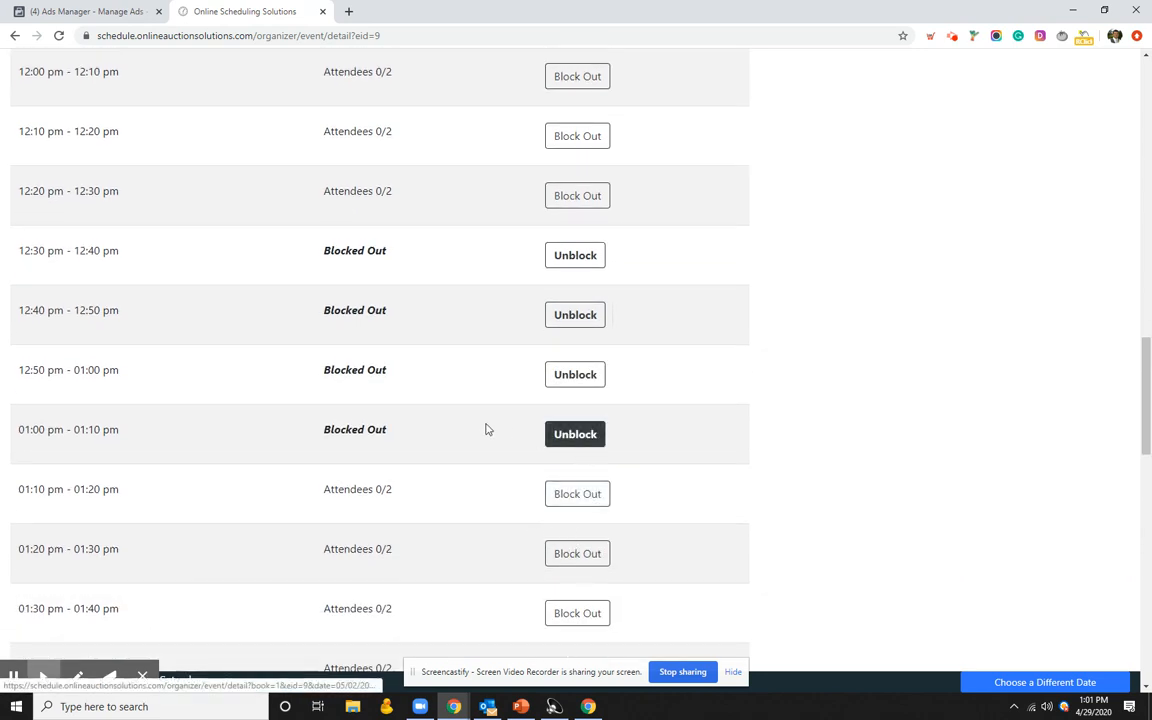
scroll(505, 435, up, 7)
scroll(520, 482, up, 7)
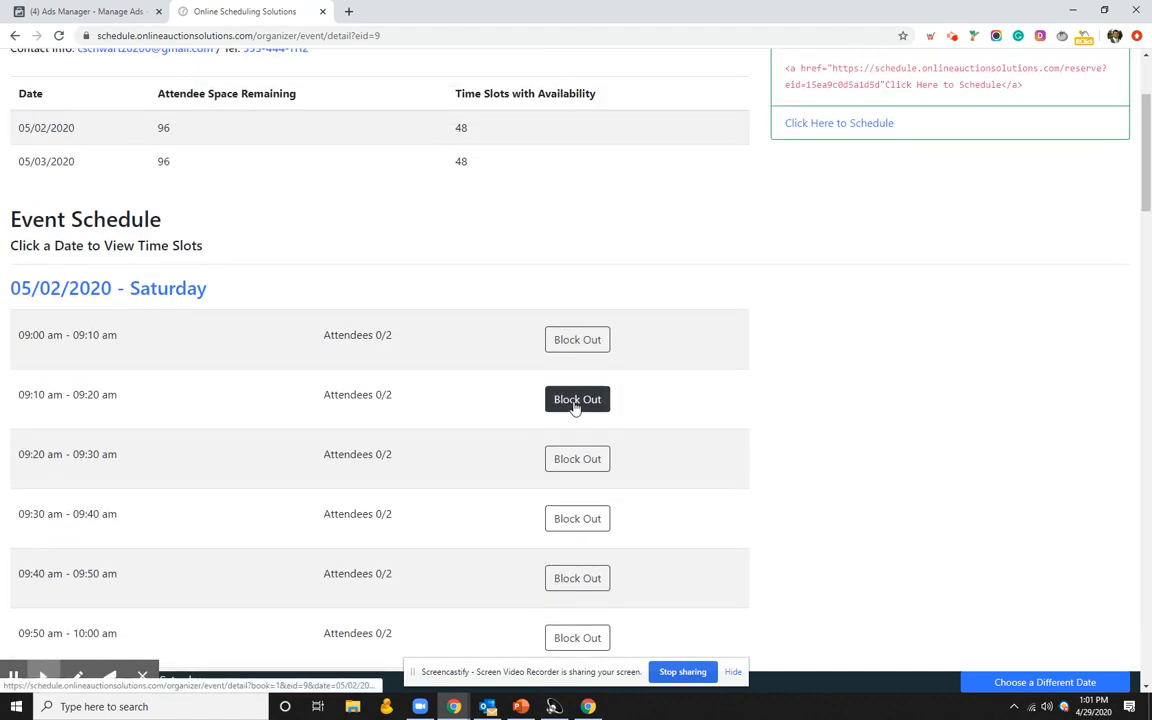
scroll(570, 405, up, 2)
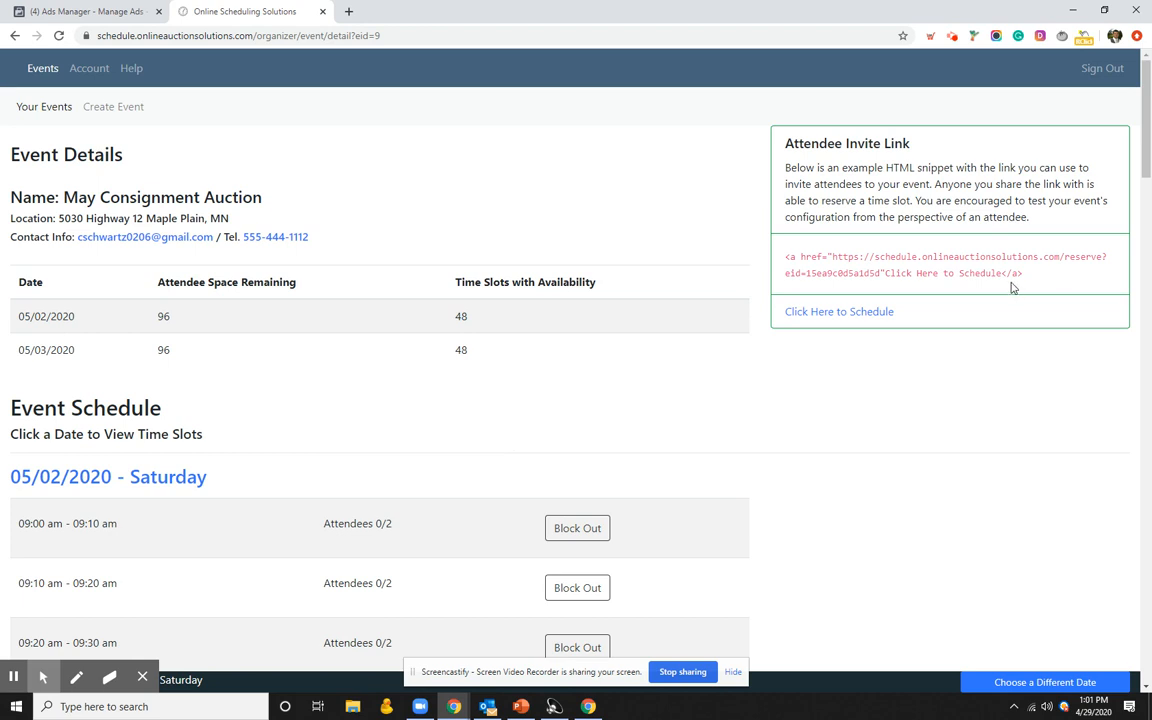
Step: Copy the attendee reservation URL from the invite link snippet
drag(1028, 274, 787, 255)
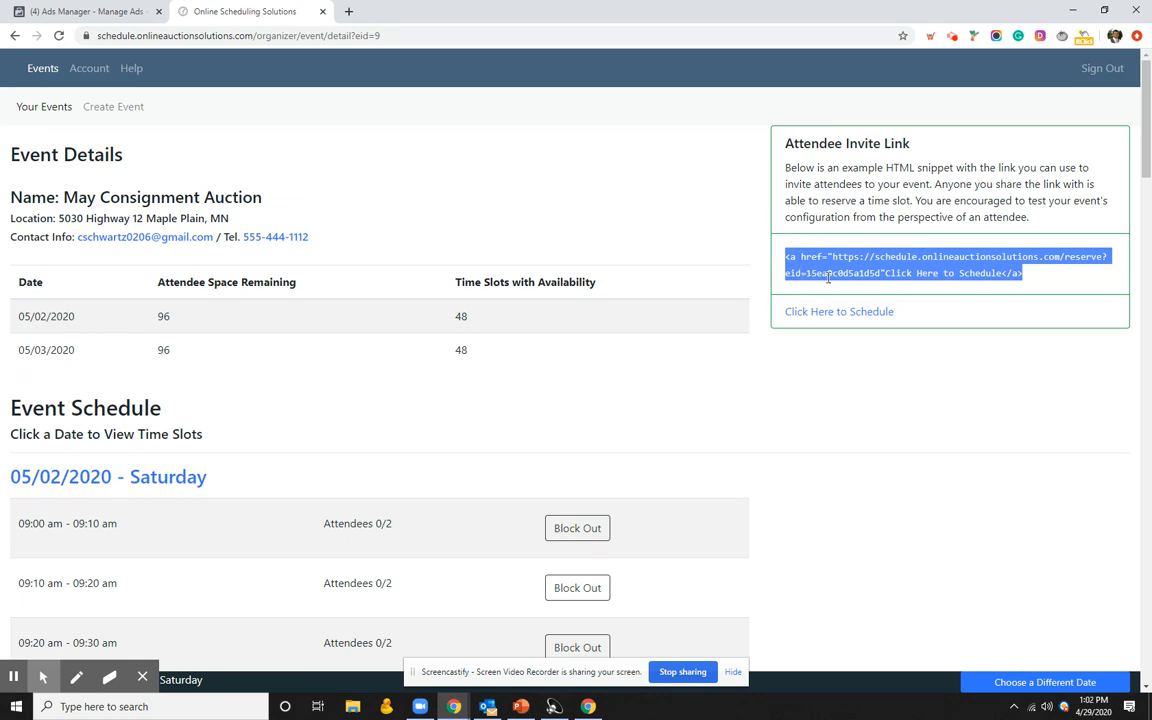
click(893, 288)
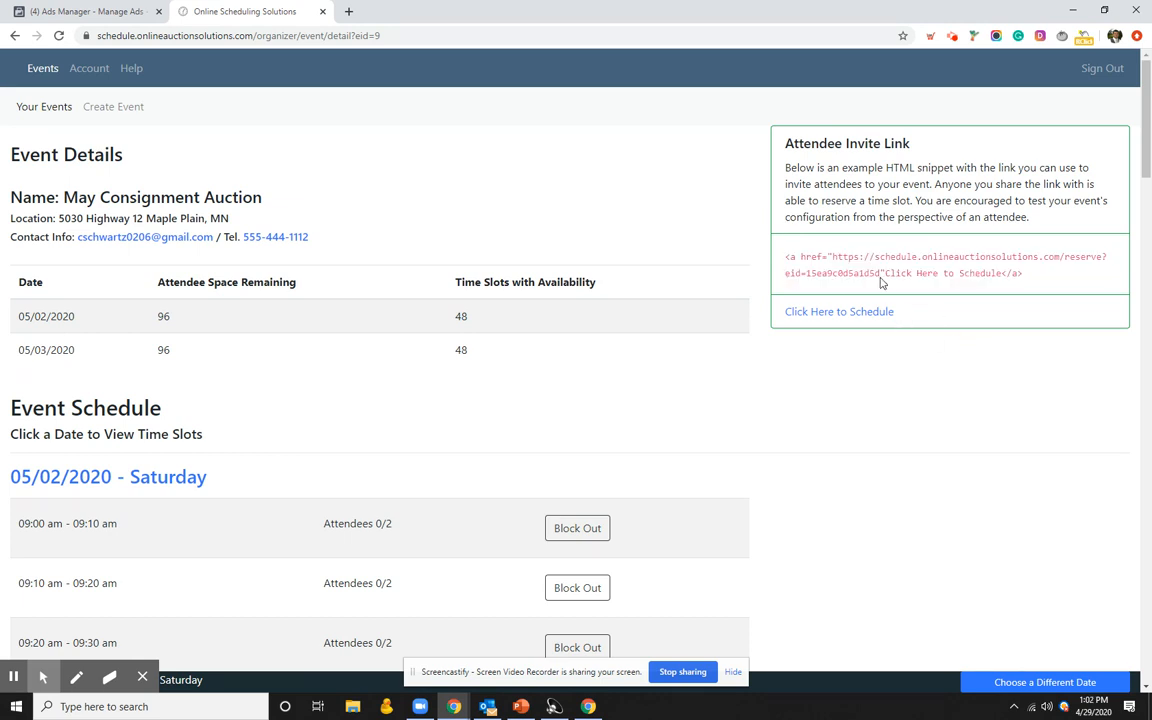
drag(880, 272, 830, 258)
right_click(830, 260)
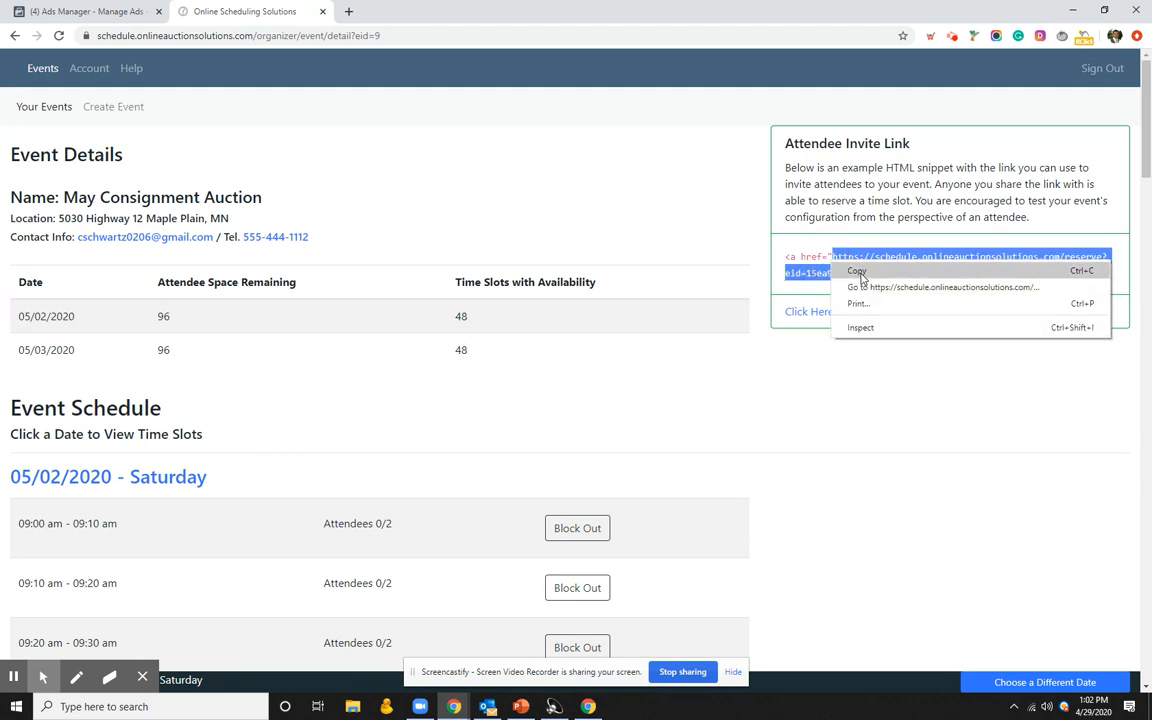
click(852, 270)
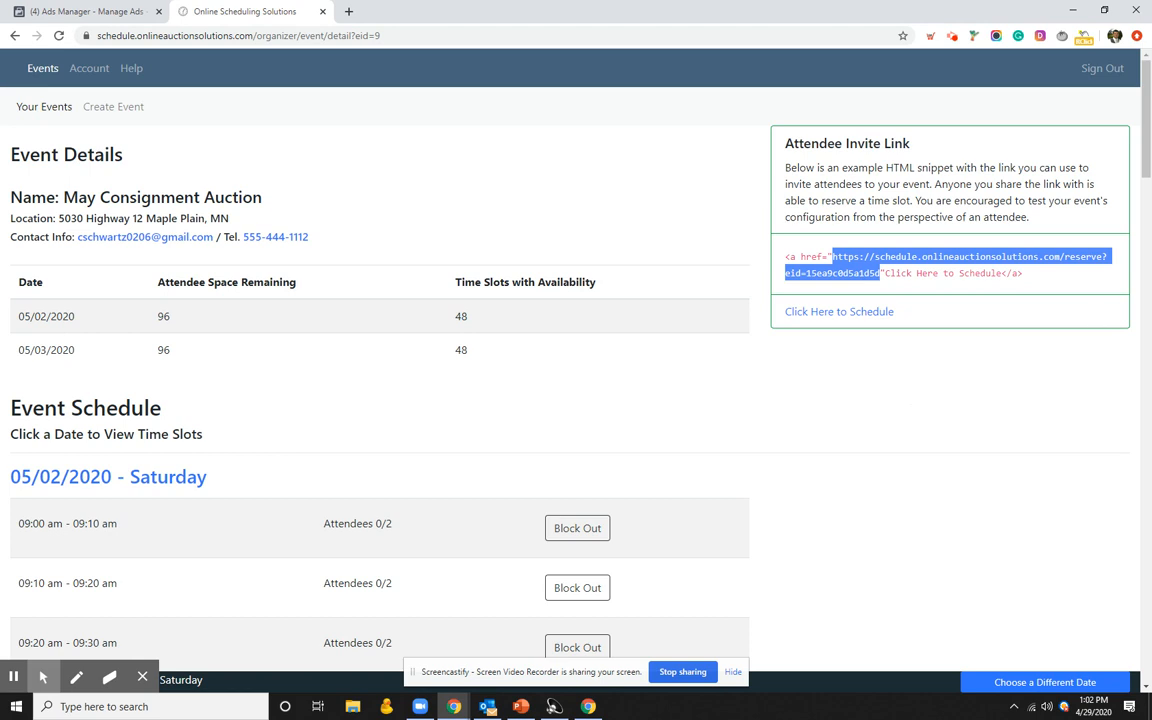
right_click(876, 258)
click(905, 265)
Step: Switch to the incognito browser window and maximize it
key(alt+Tab)
drag(1150, 42, 598, 25)
click(853, 19)
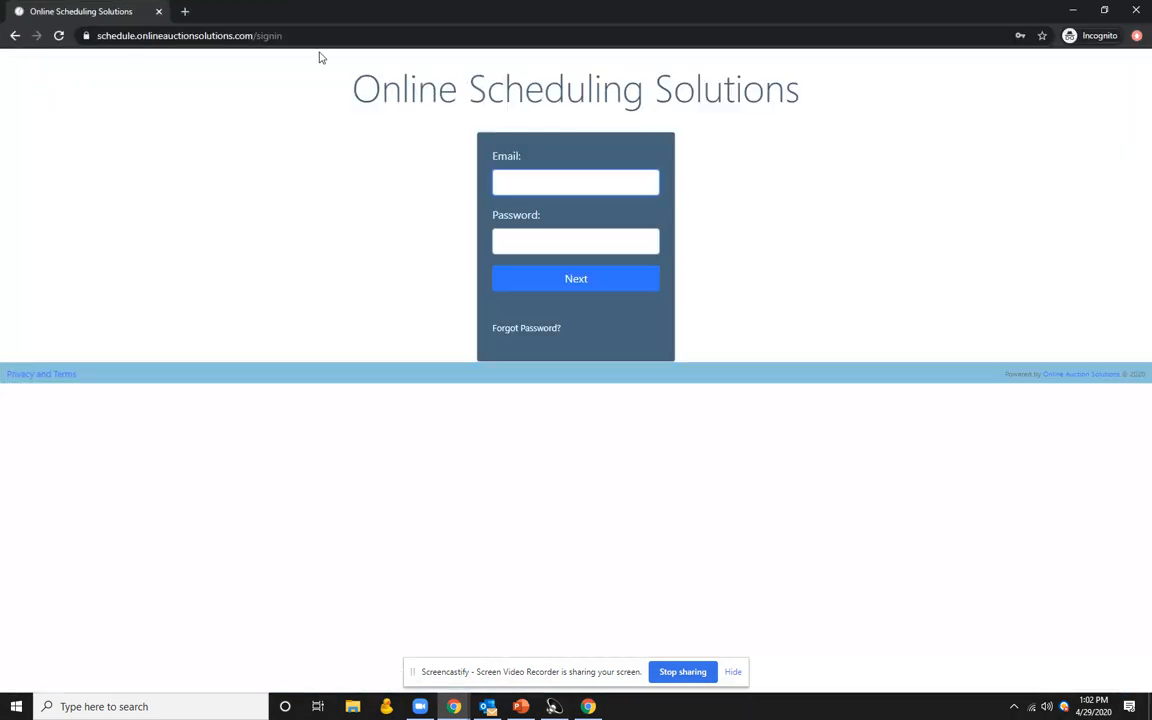
Step: Paste the reservation link into a new incognito tab to load the Attendee Sign Up form
click(184, 11)
right_click(216, 34)
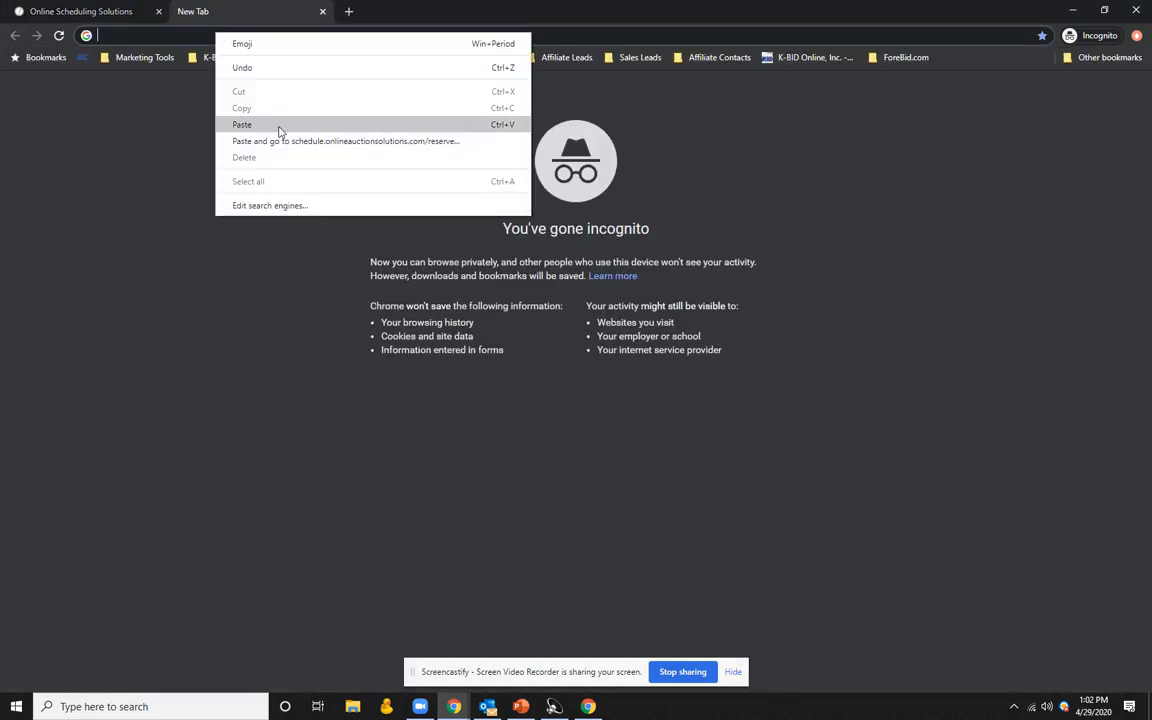
click(245, 124)
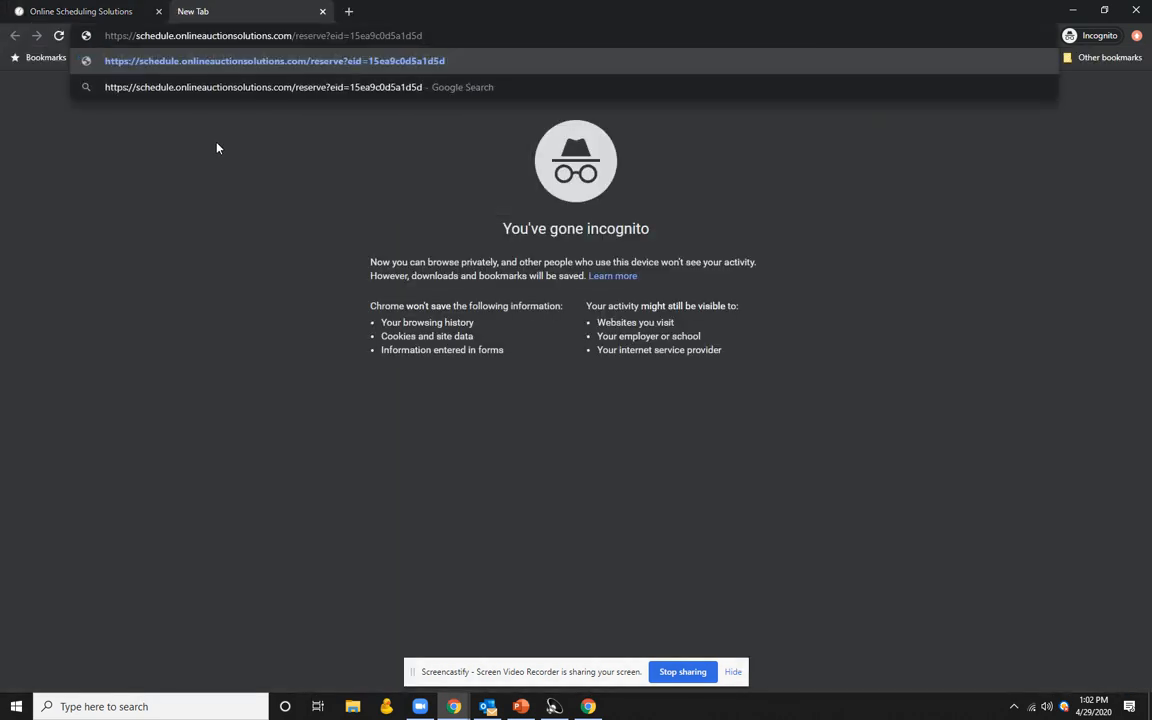
key(Return)
click(239, 208)
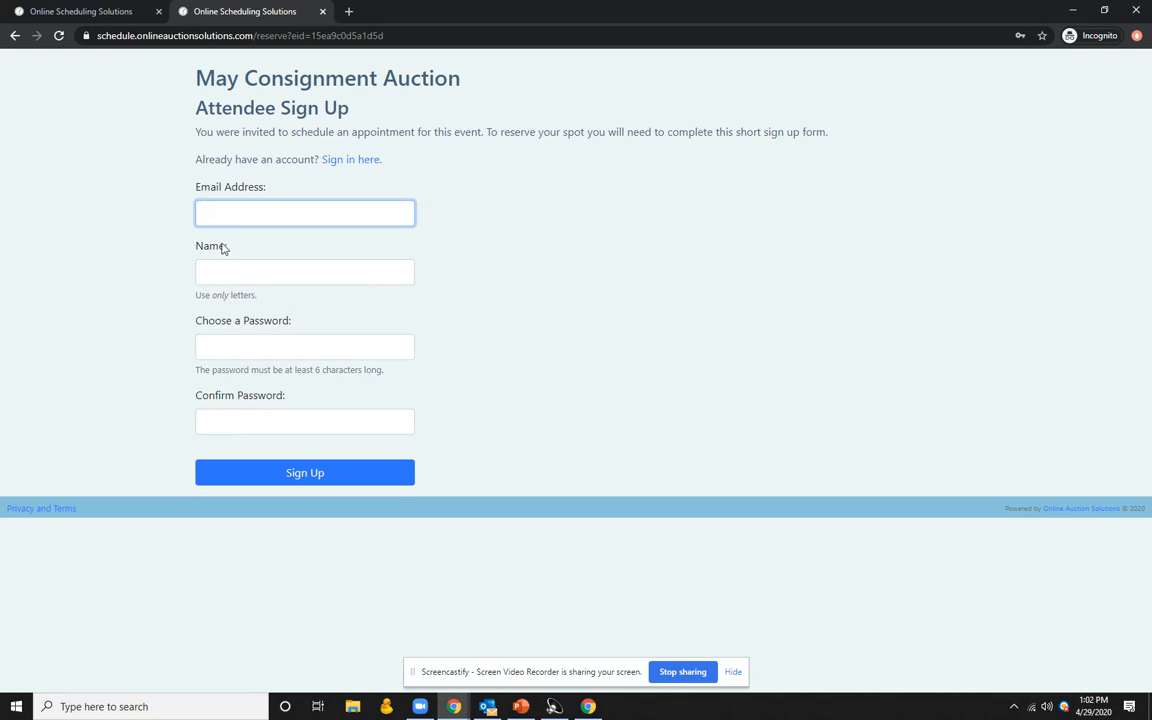
Step: Sign in with the attendee's email and password, correcting the email after the failed first attempt
click(360, 166)
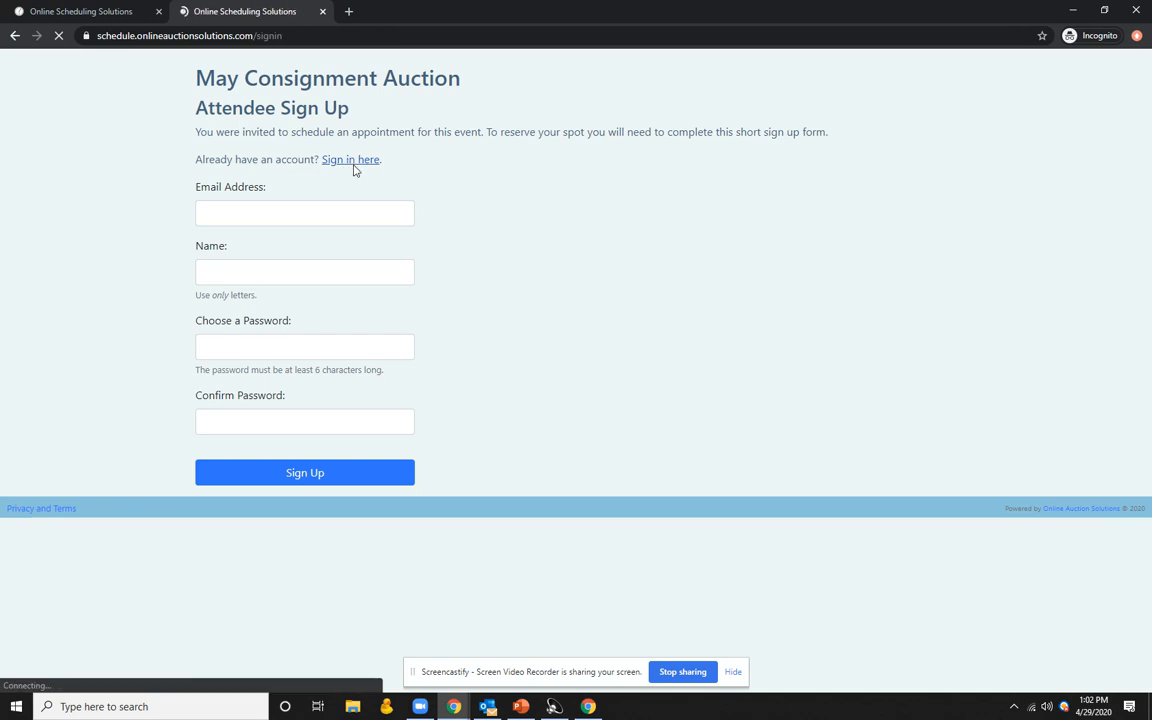
click(508, 180)
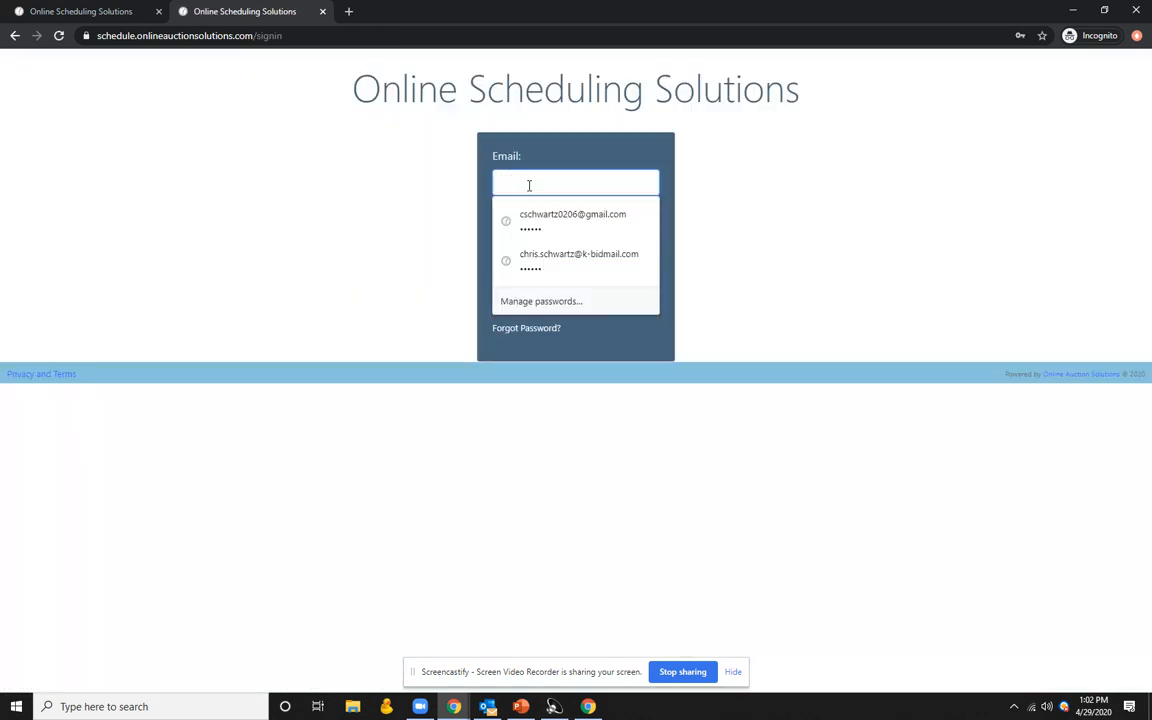
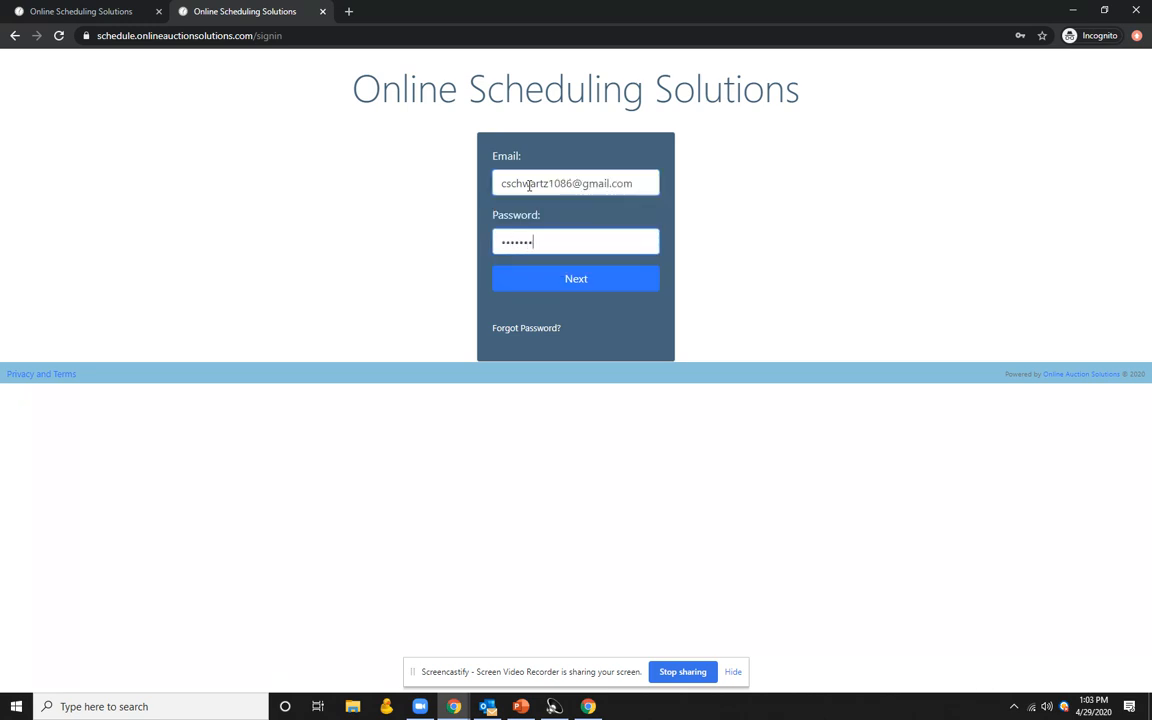
click(612, 288)
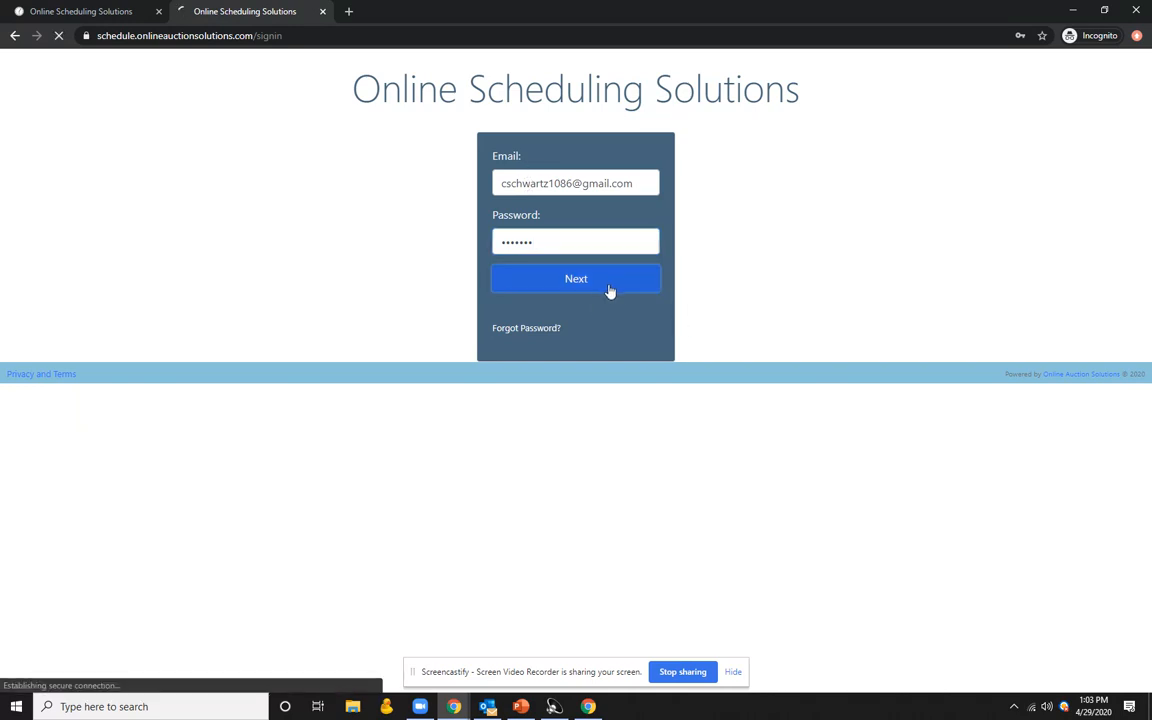
click(520, 266)
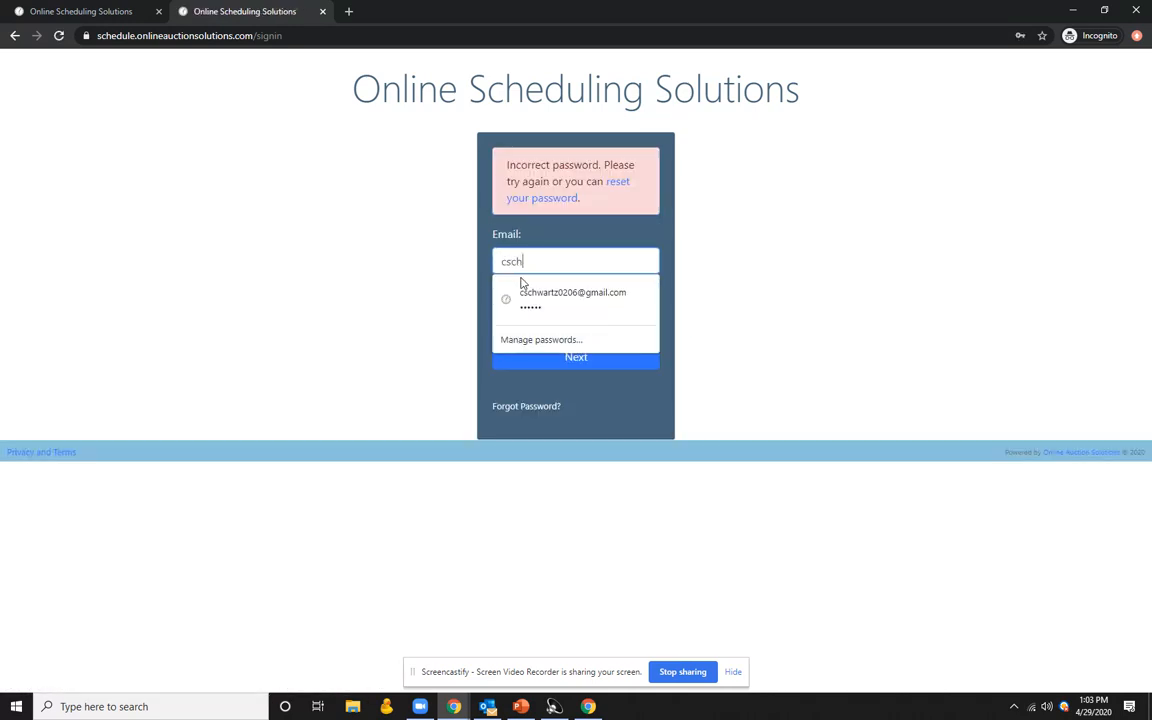
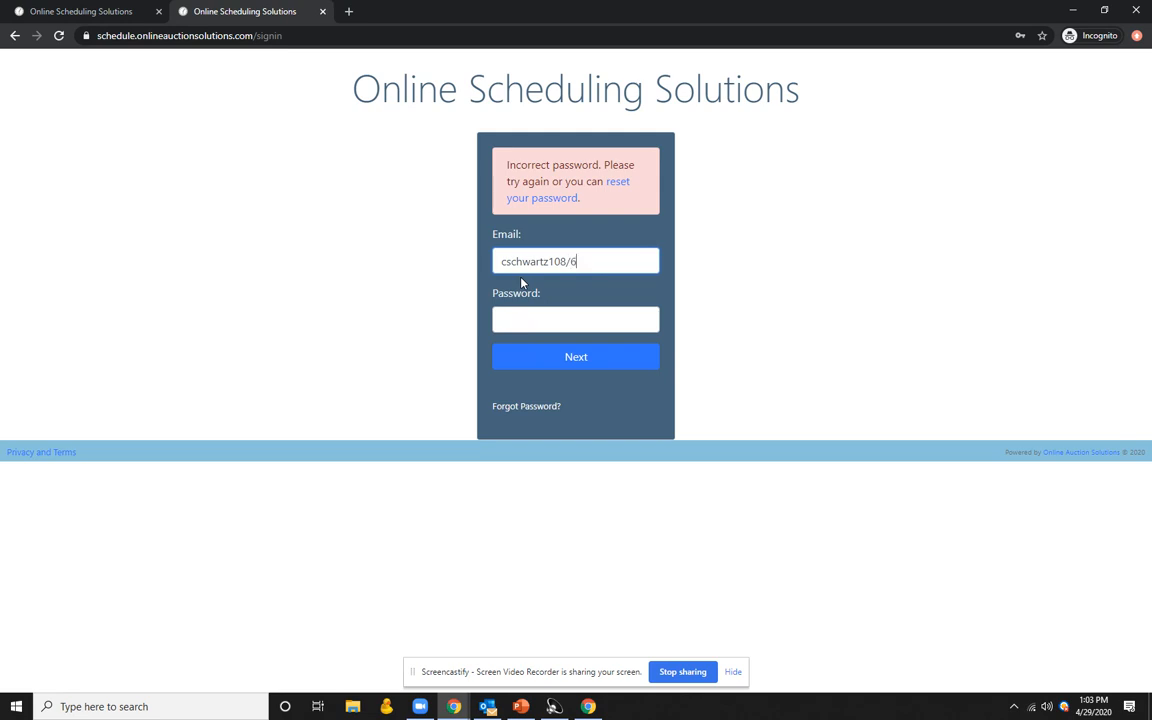
key(Tab)
text(••••••)
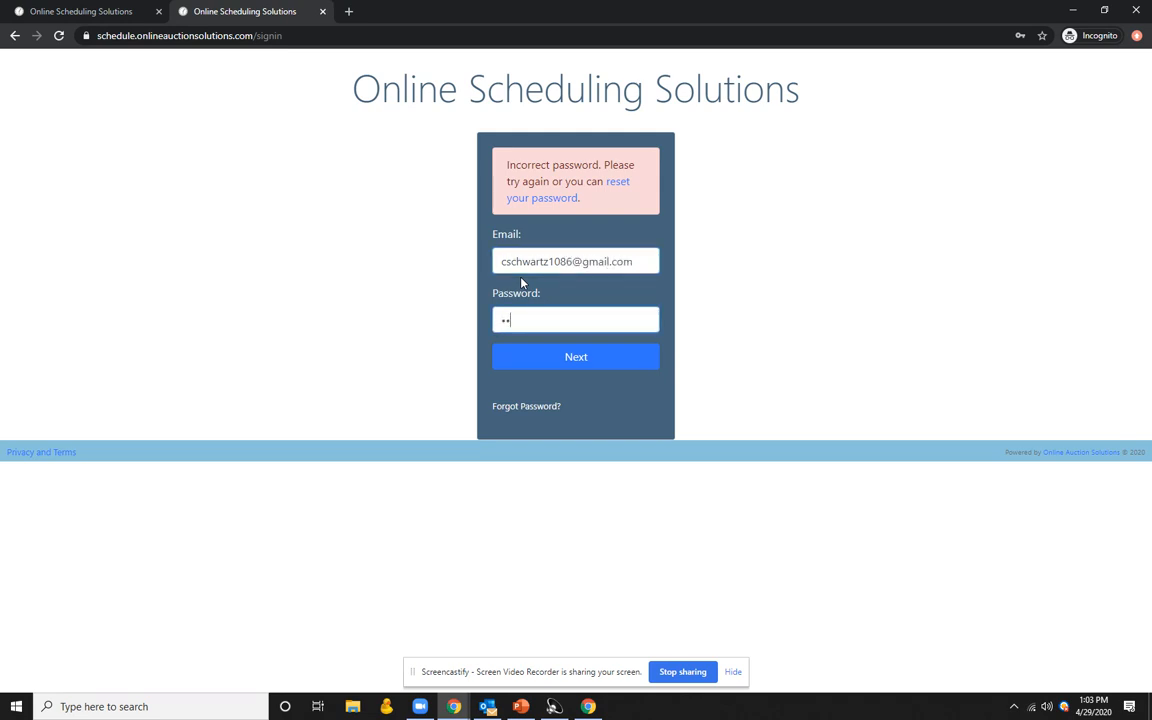
click(578, 362)
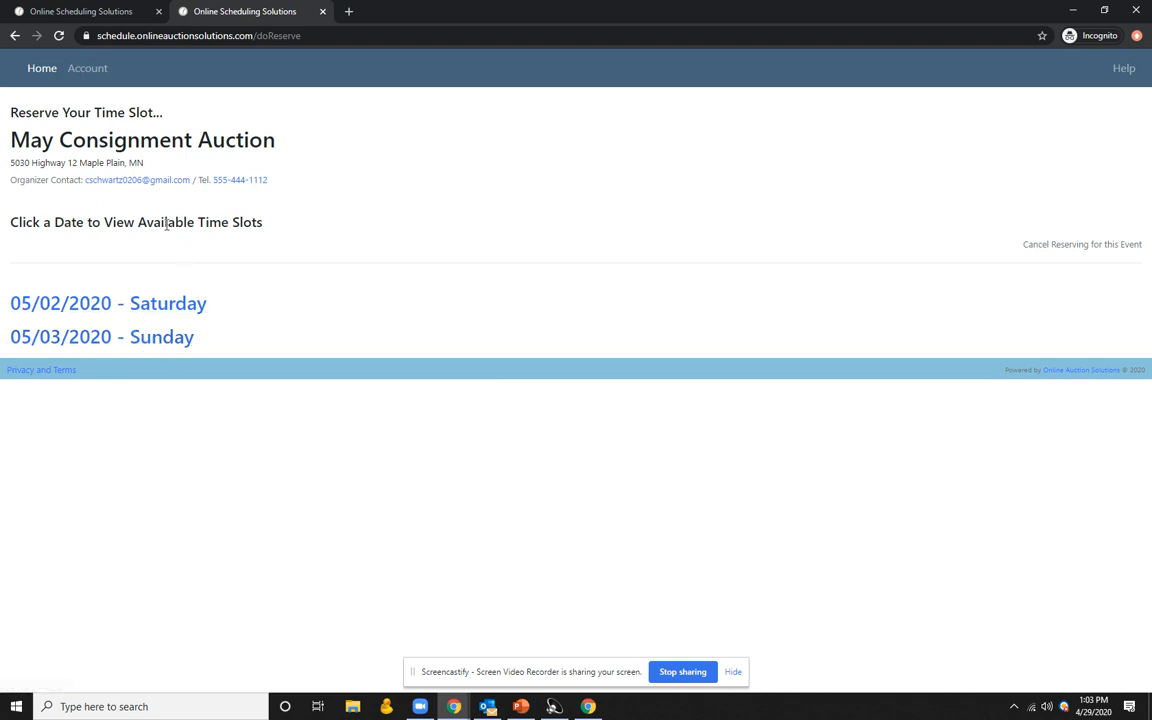
Step: Compare the Saturday 05/02 and Sunday 05/03 slot lists, then reserve Saturday's 11:40–11:50 am slot
click(90, 303)
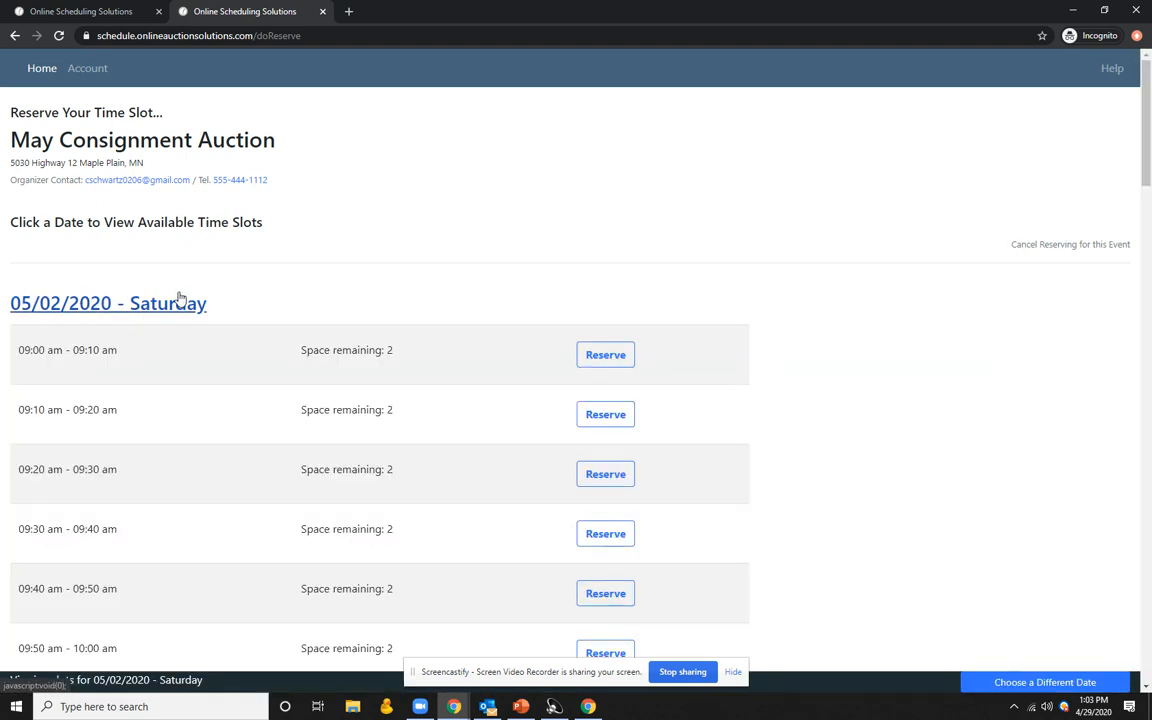
scroll(198, 278, up, 1)
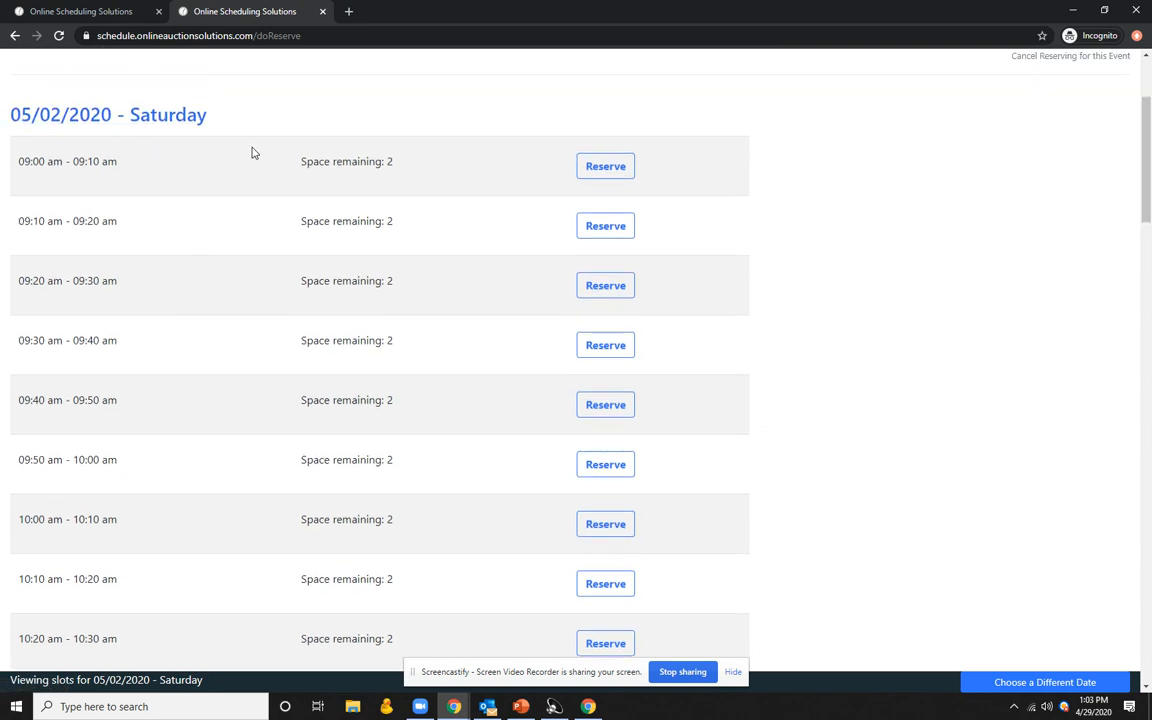
scroll(236, 232, down, 2)
scroll(230, 236, up, 4)
click(149, 240)
click(88, 338)
click(92, 341)
click(91, 308)
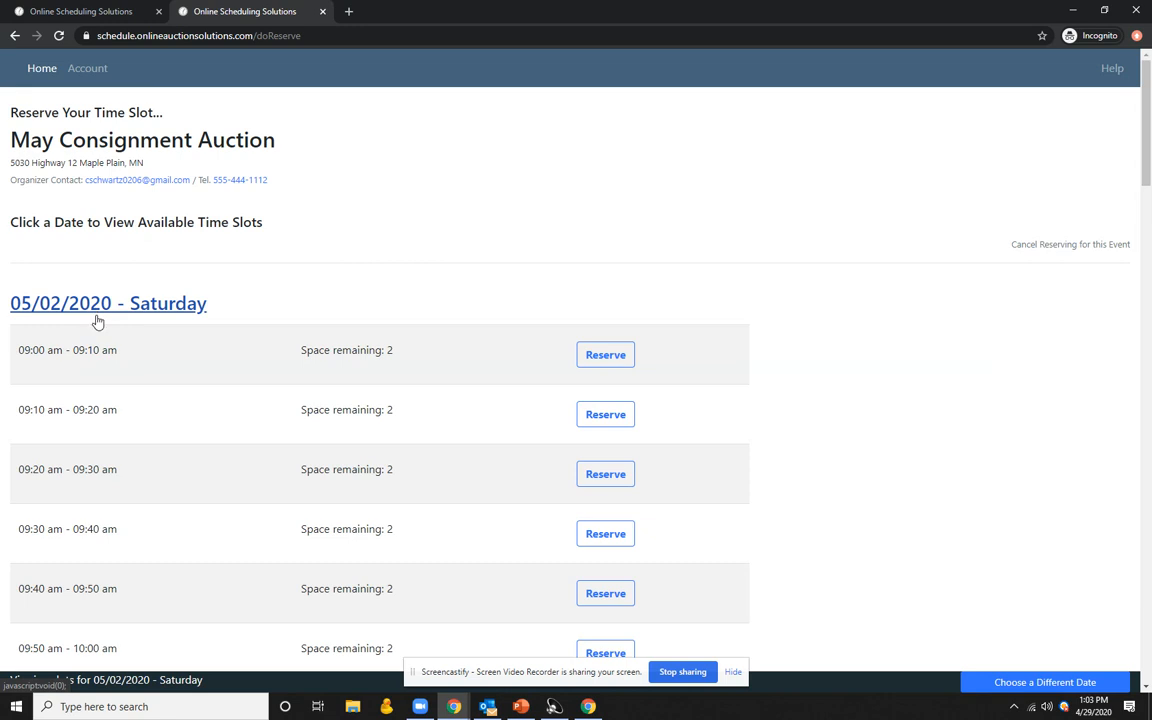
scroll(478, 428, down, 2)
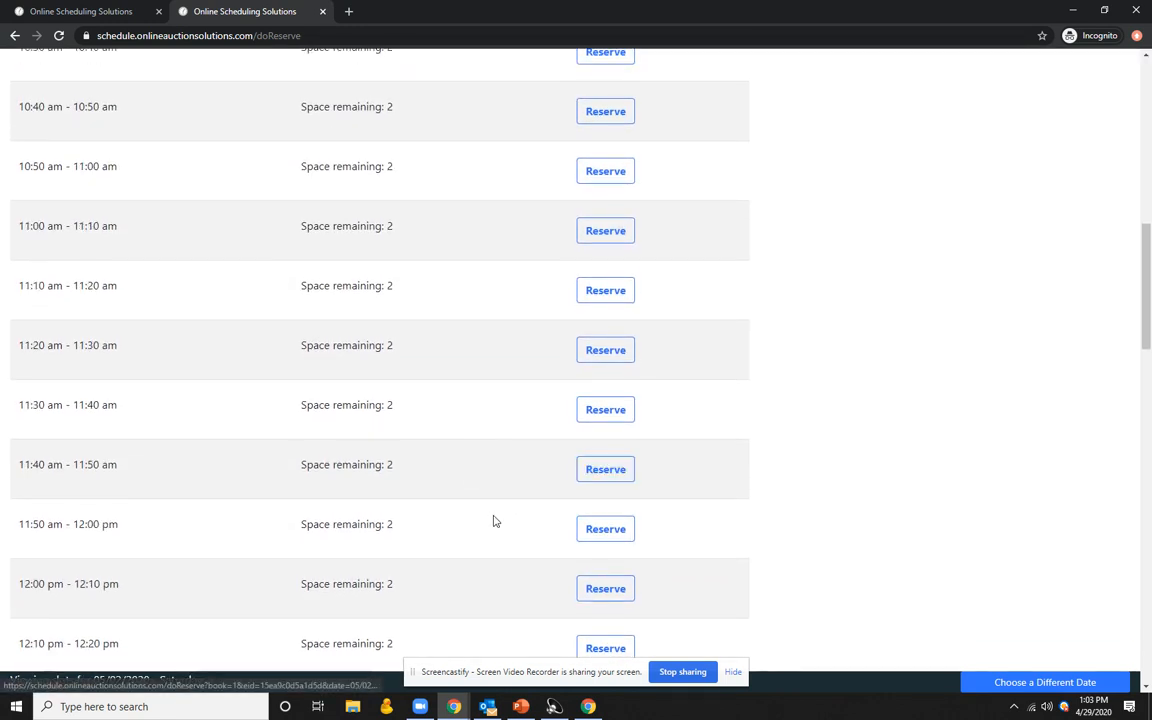
scroll(494, 519, down, 1)
click(604, 367)
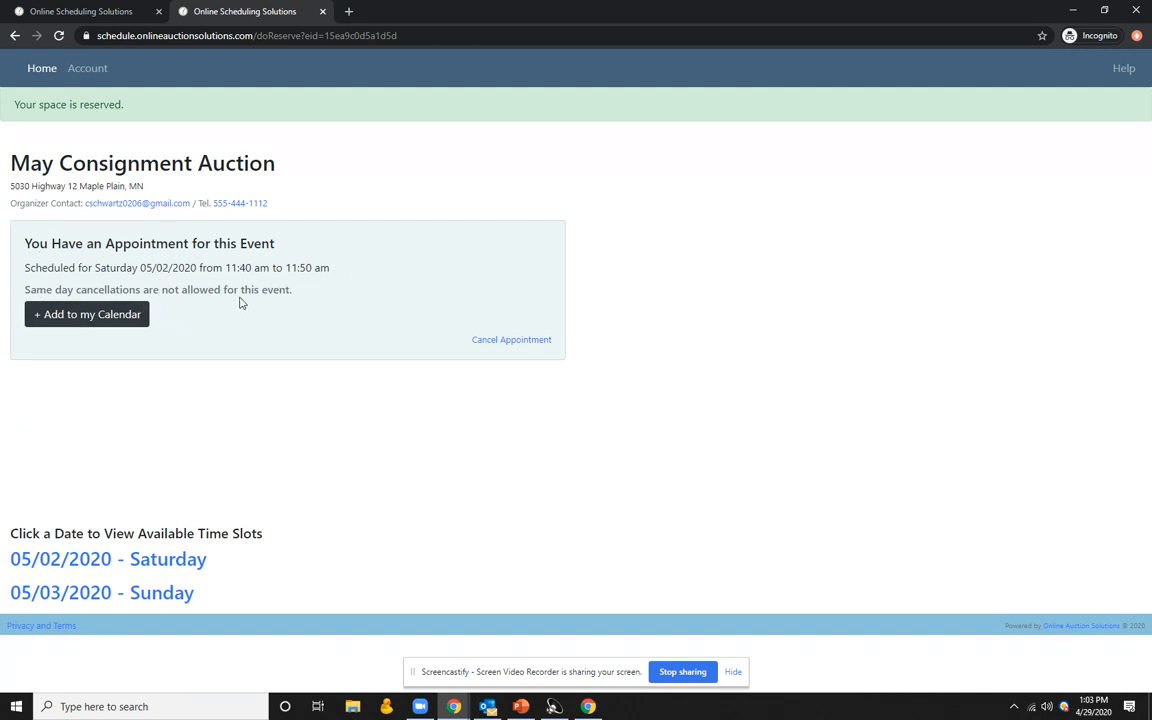
Step: Review the '+ Add to my Calendar' export options, then move the attendee window aside
click(100, 315)
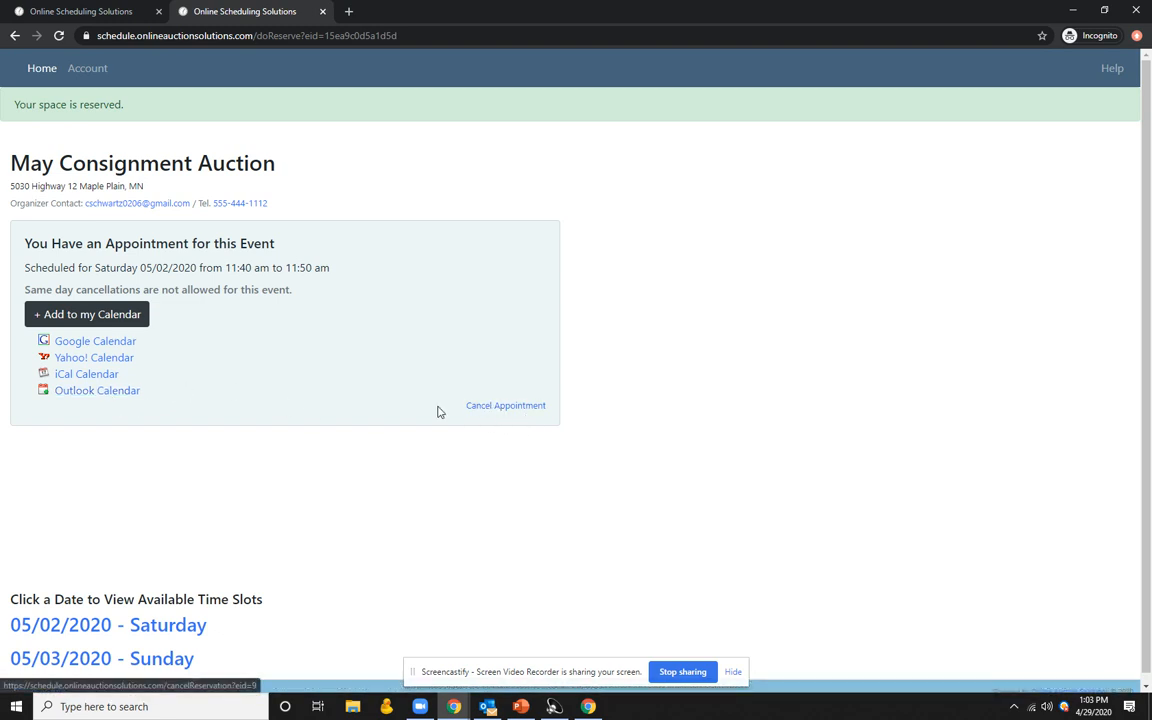
scroll(167, 368, down, 1)
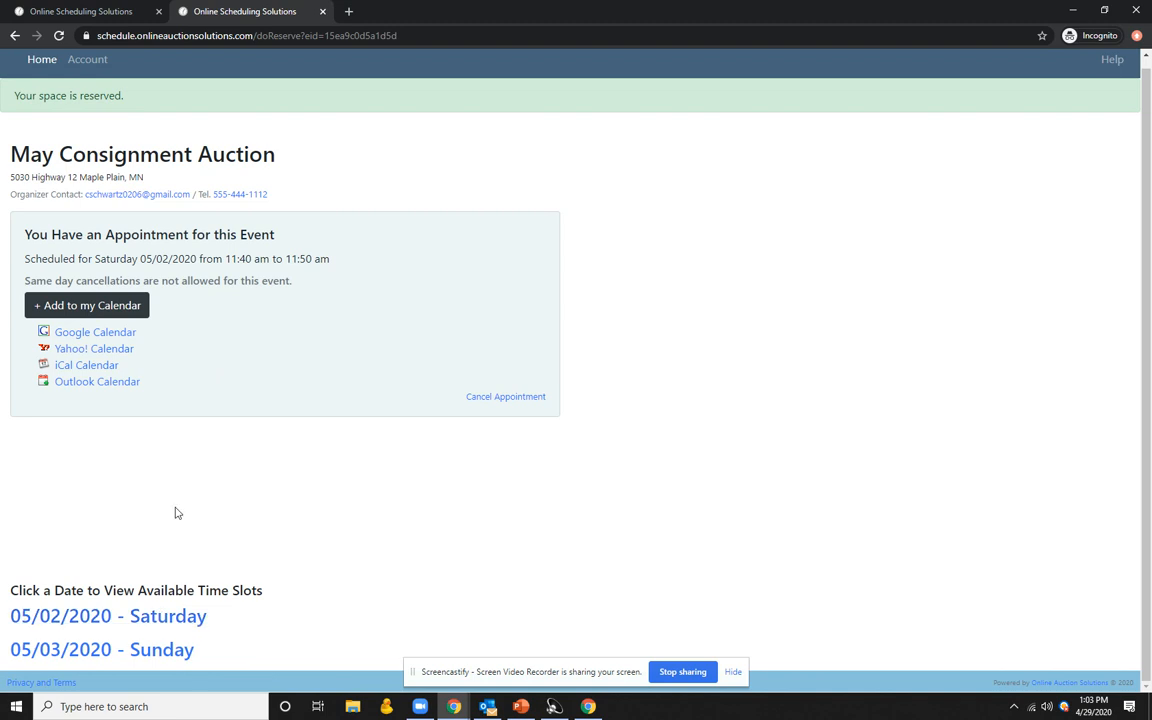
drag(534, 11, 1150, 40)
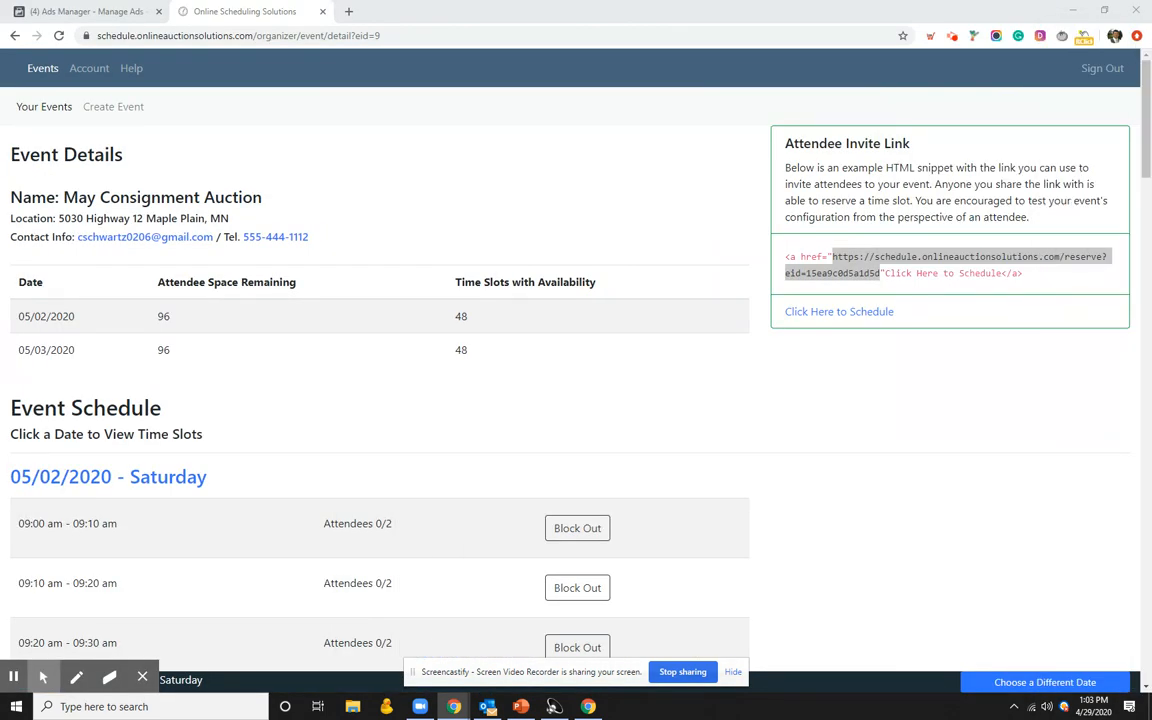
Step: Reload the organizer's event details and expand the 05/02/2020 Saturday time slots
click(58, 36)
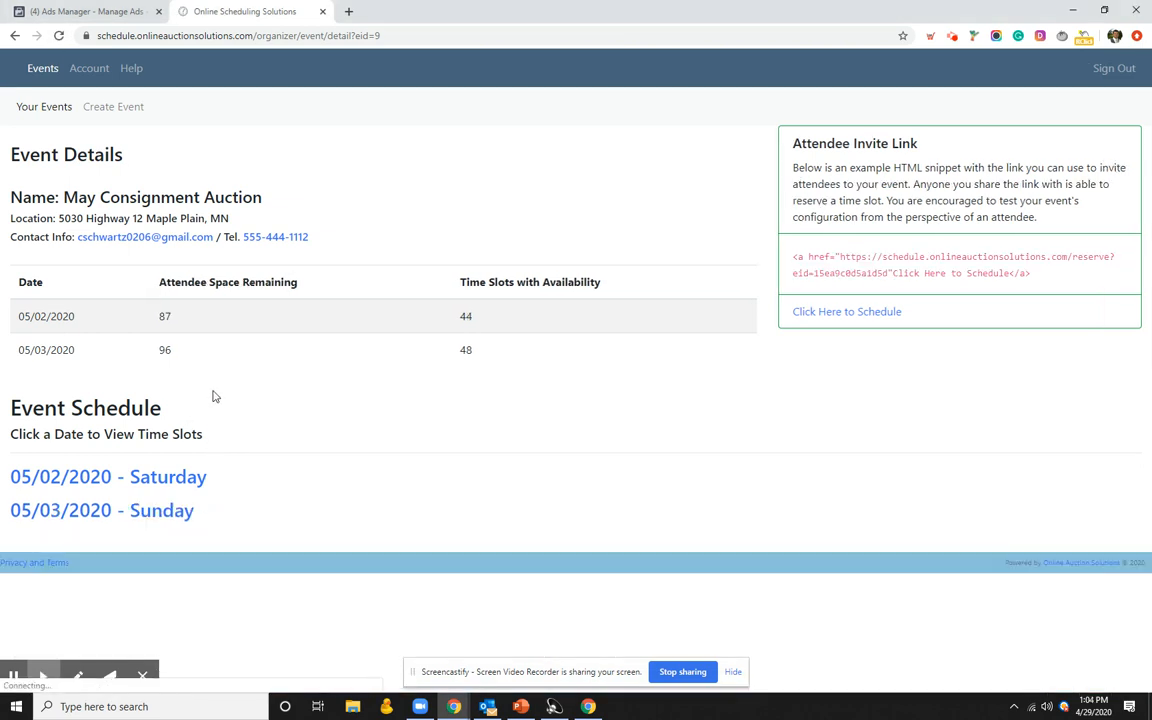
click(159, 484)
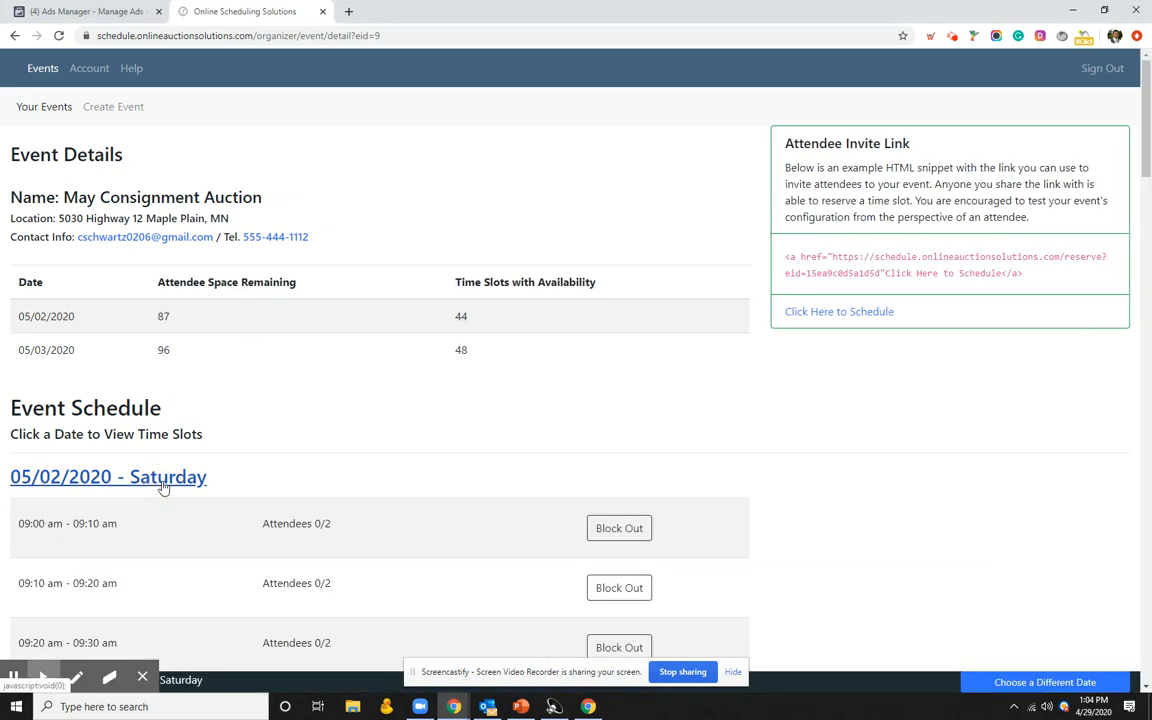
scroll(365, 365, down, 5)
scroll(363, 363, down, 8)
scroll(195, 329, up, 2)
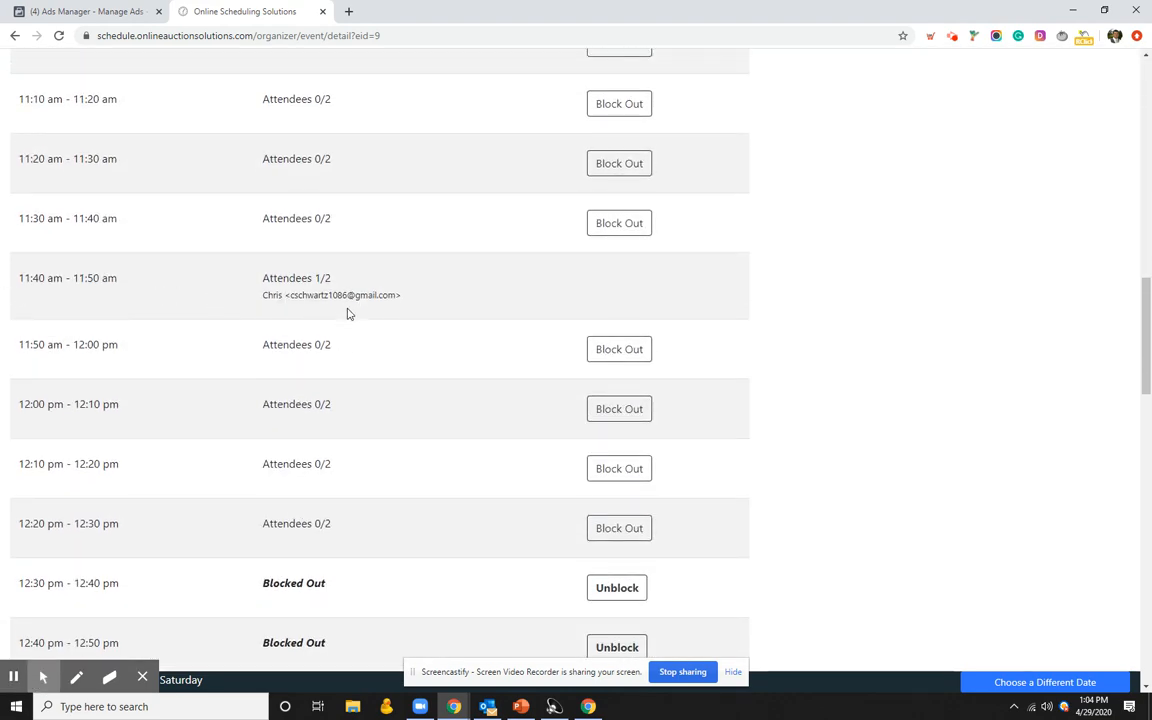
scroll(380, 340, up, 1)
Step: Highlight the attendee booked in the 11:40 am slot, then check the updated totals
click(400, 380)
drag(368, 396, 257, 391)
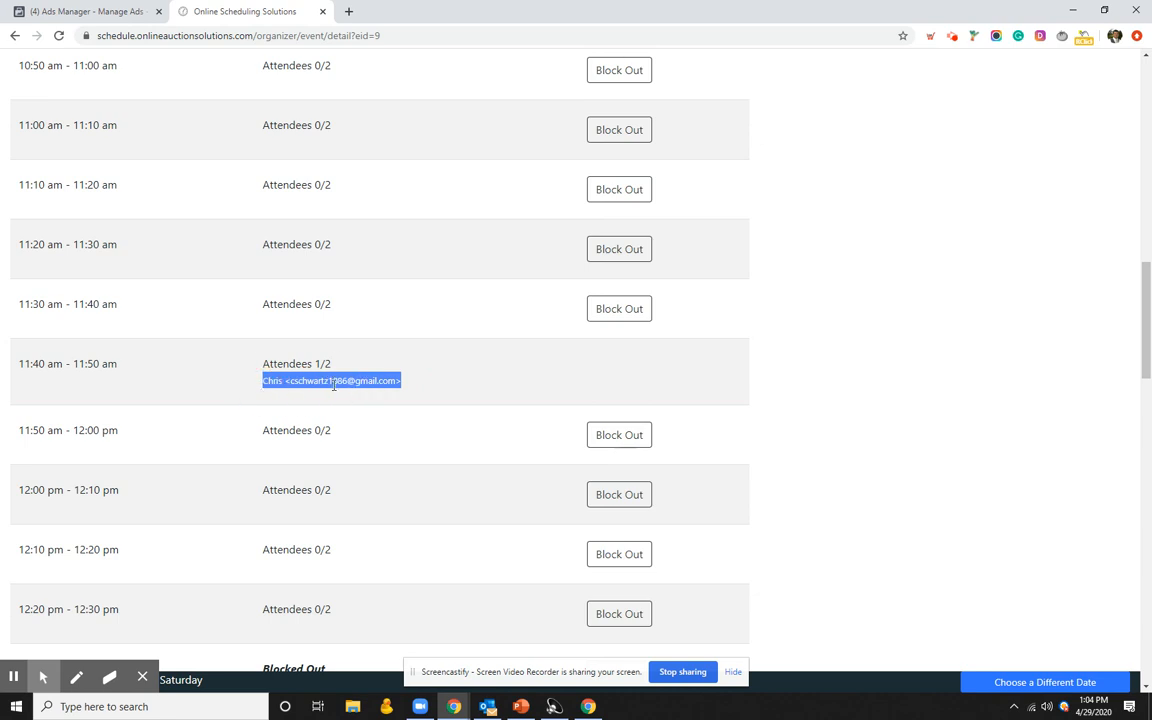
scroll(347, 391, down, 5)
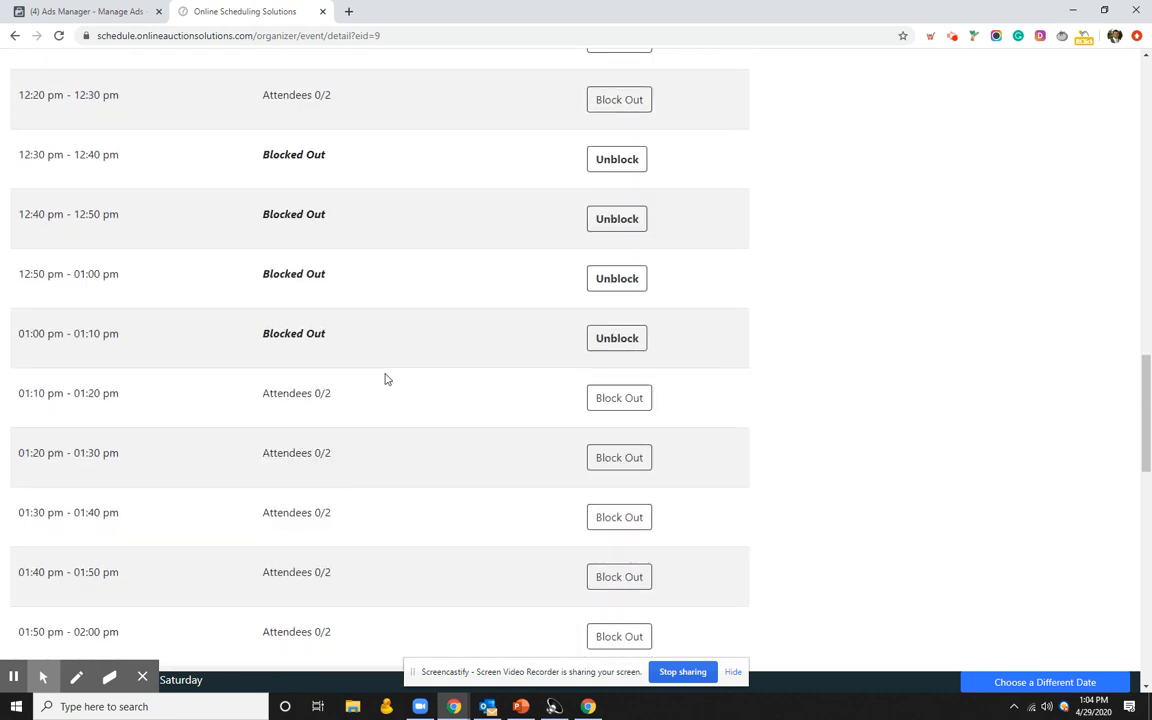
scroll(558, 378, up, 2)
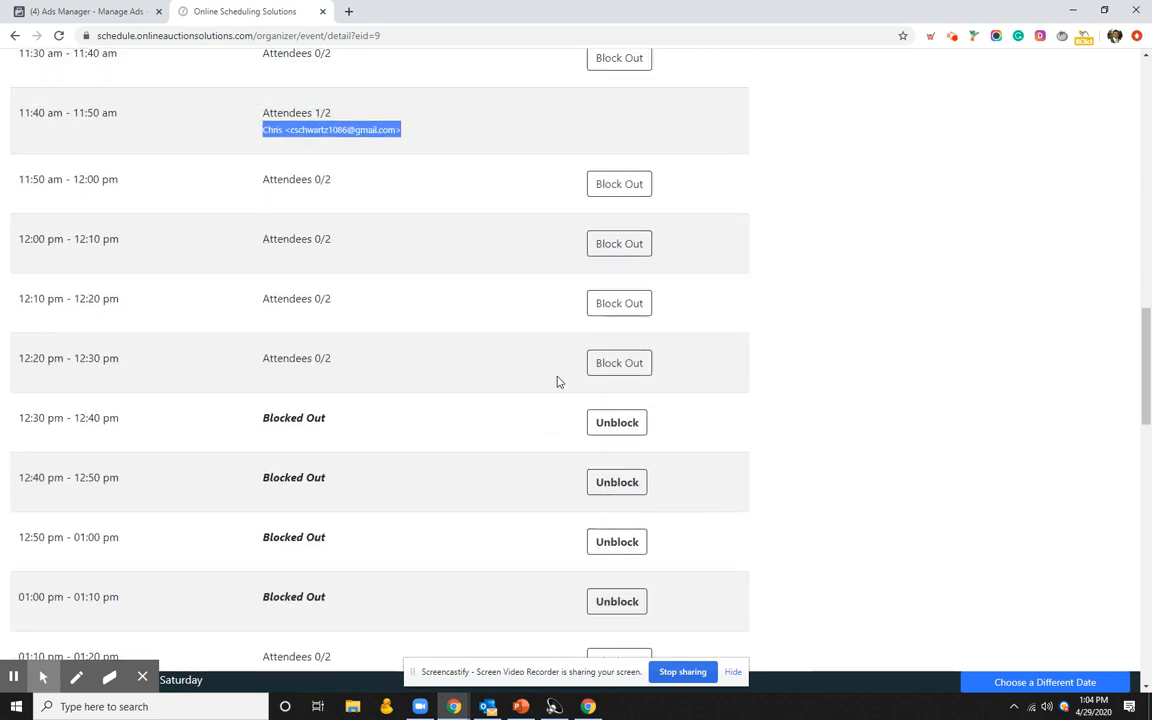
scroll(558, 378, up, 14)
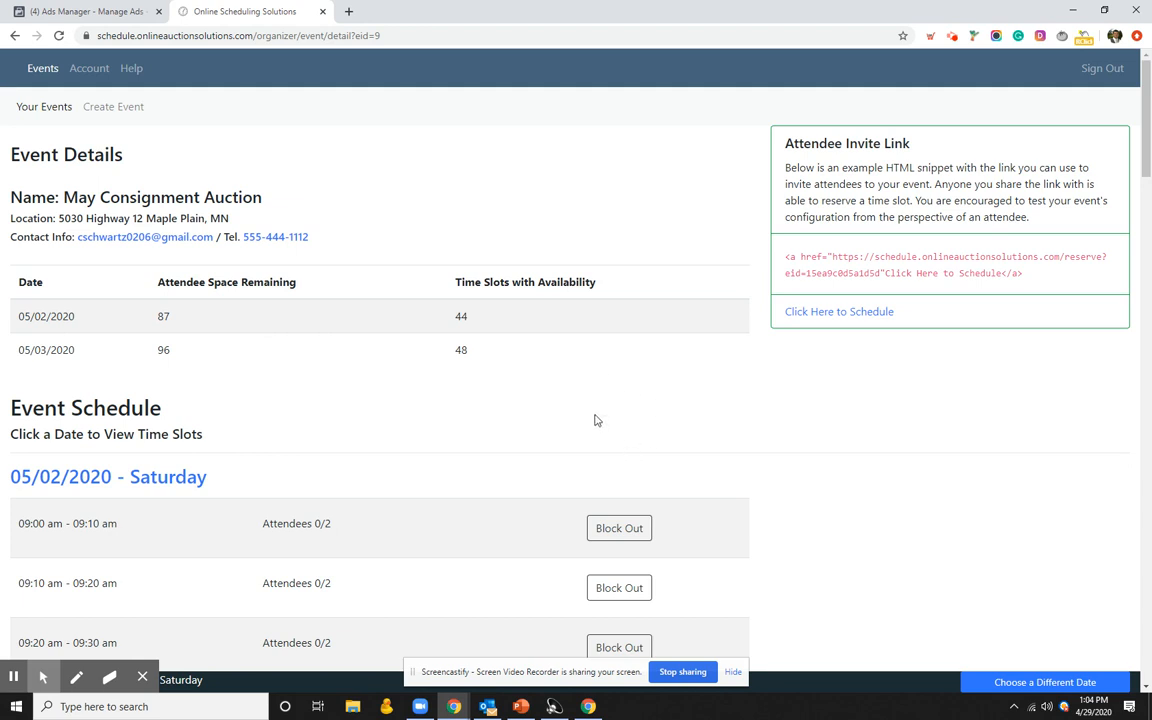
scroll(592, 421, down, 1)
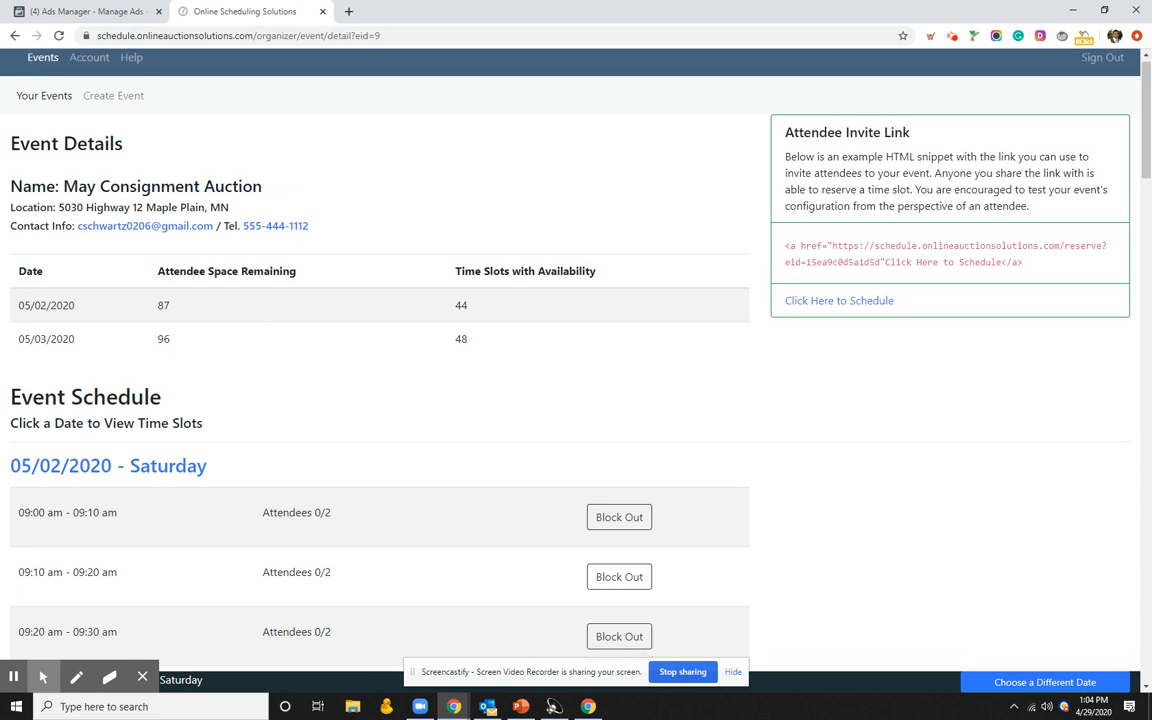
scroll(612, 430, up, 1)
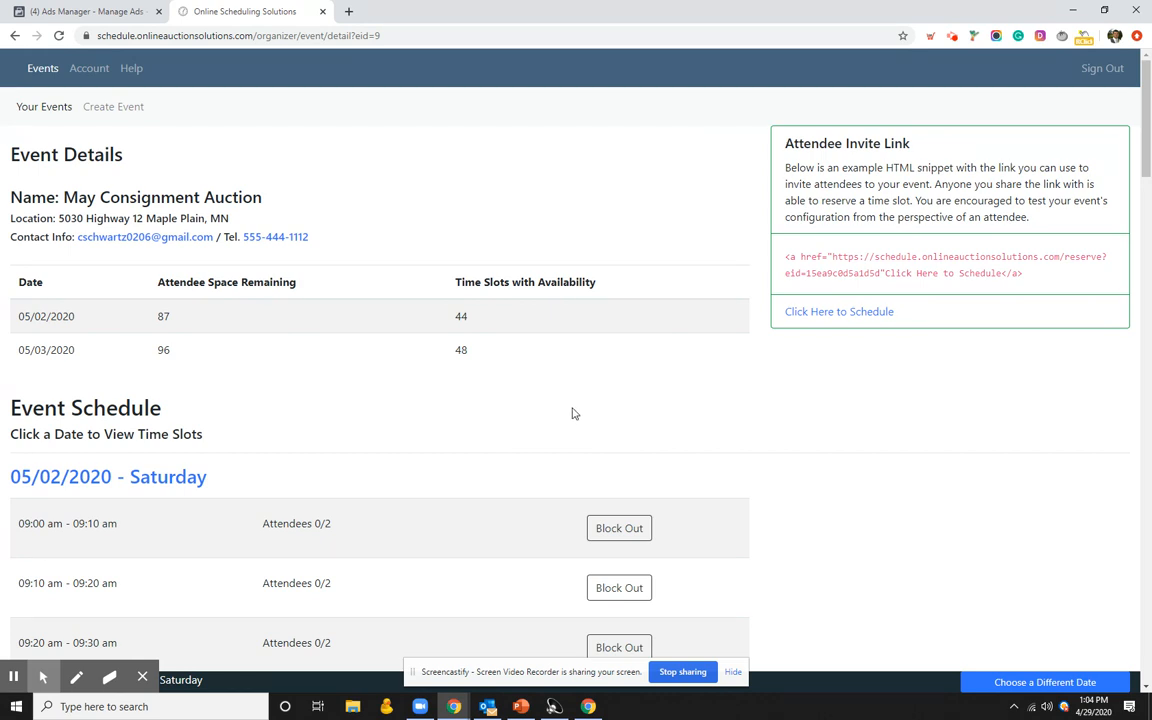